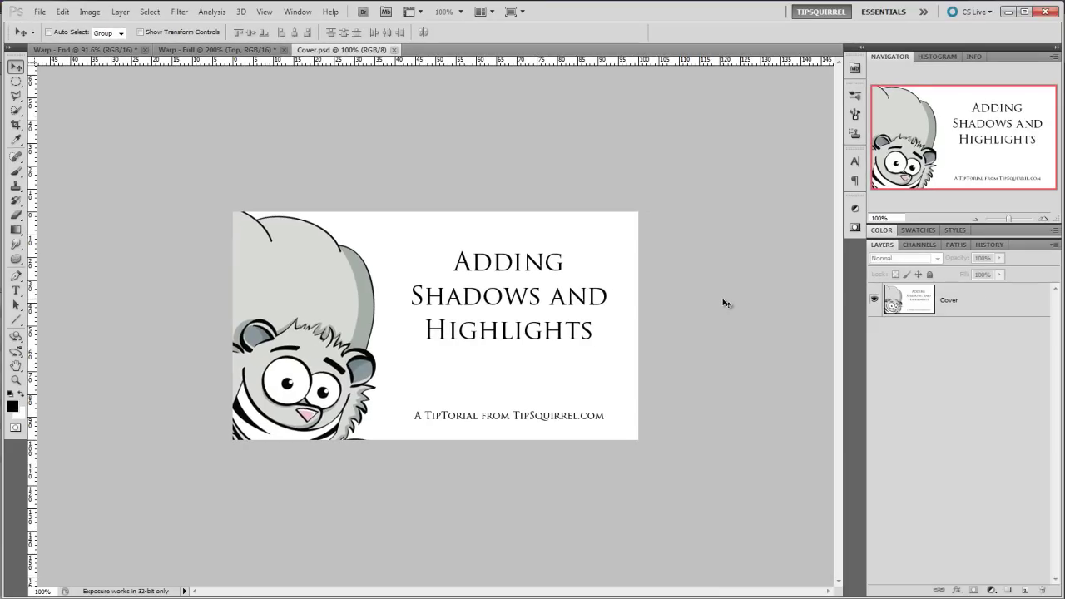
View the finished Warp - End image for reference, and return to the Warp - Full document at full-image view
left_click(87, 51)
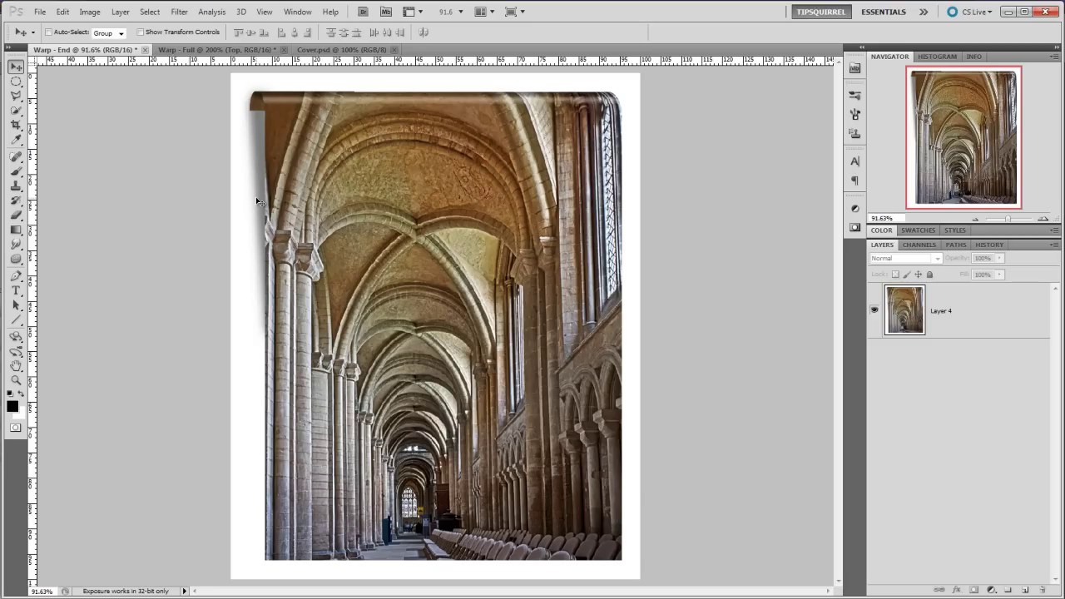
left_click(223, 50)
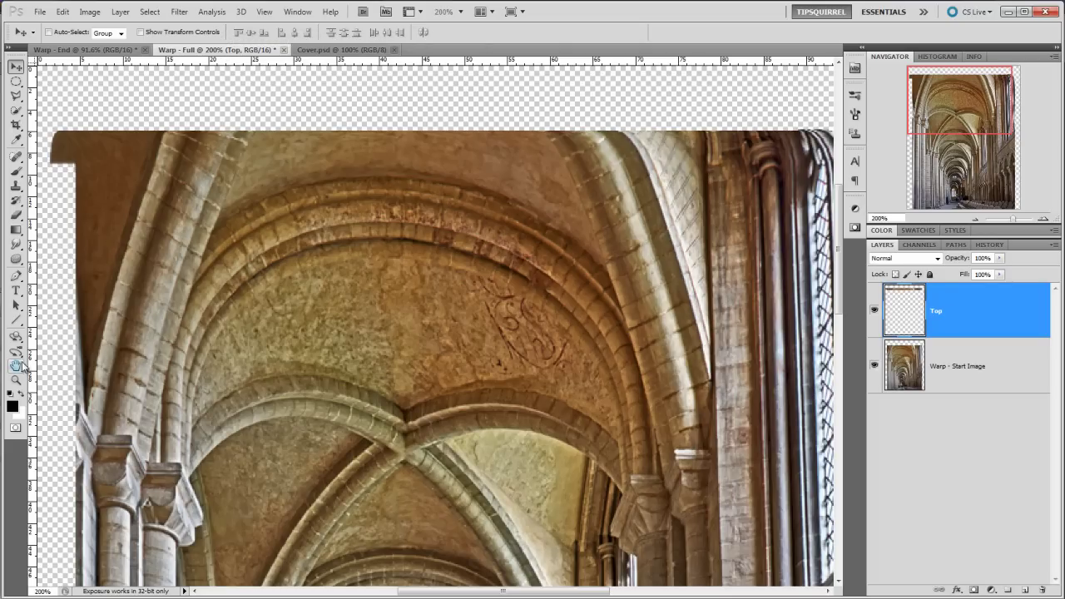
double_click(17, 366)
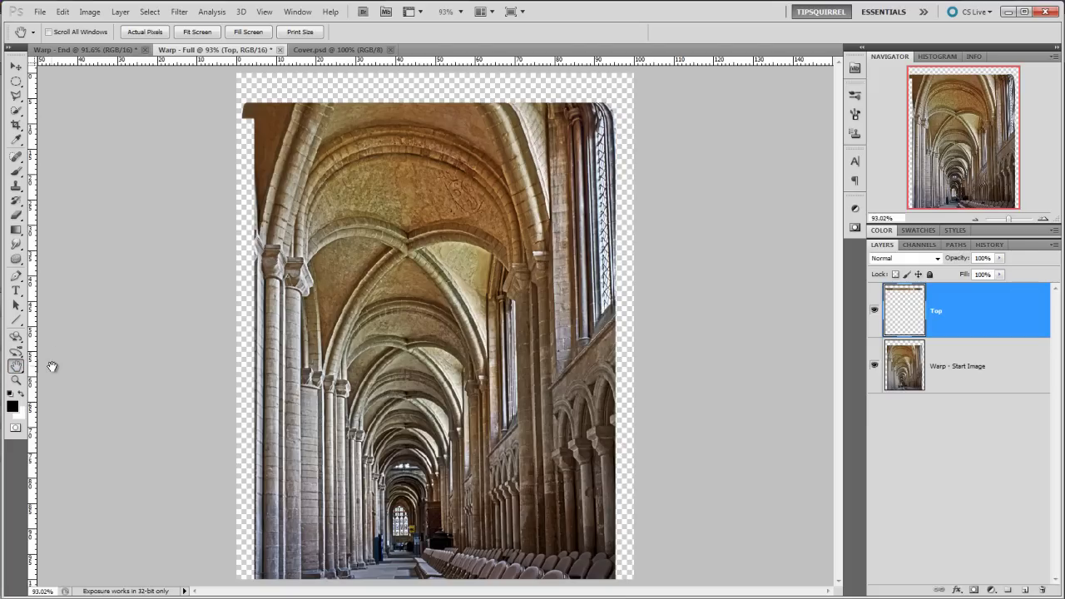
Draw a tall elliptical selection over the curled flap at the picture's upper-left corner, following the flap's rounded edge
key("z")
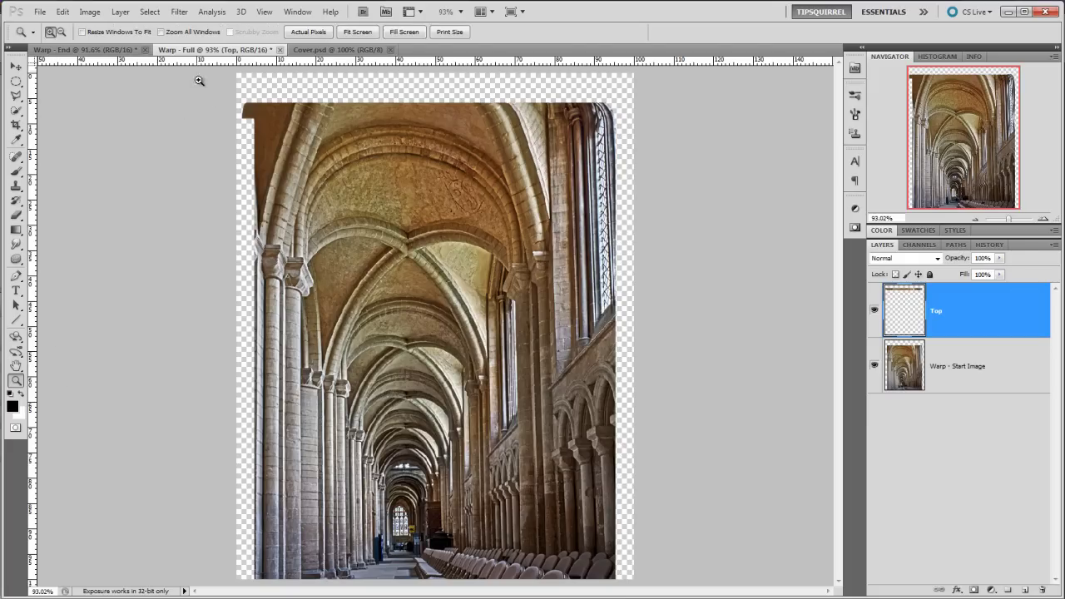
left_click_drag(212, 74, 344, 187)
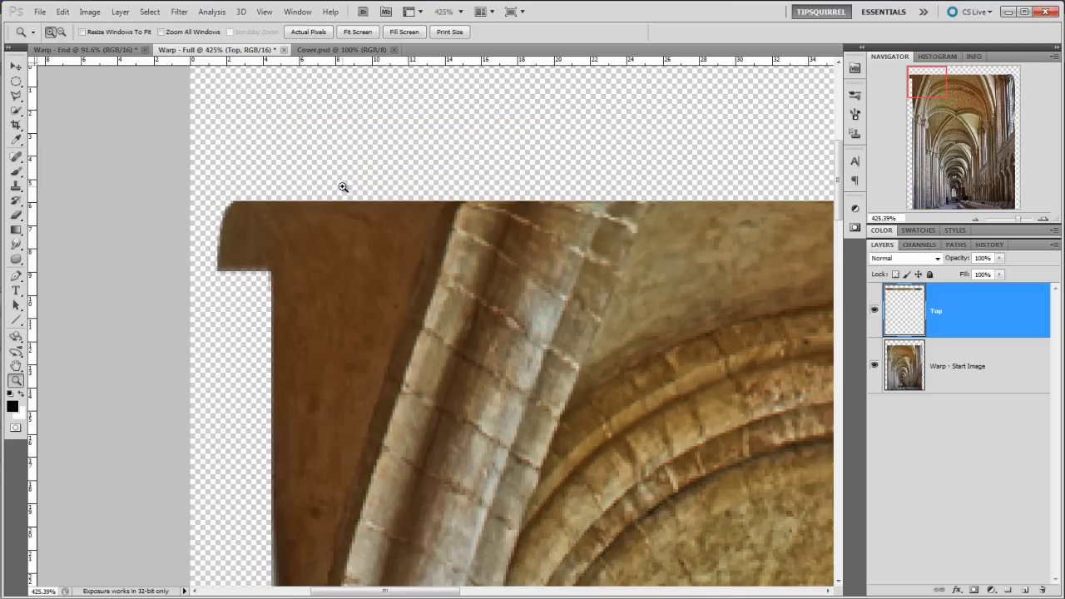
key("h")
left_click_drag(228, 310, 418, 279)
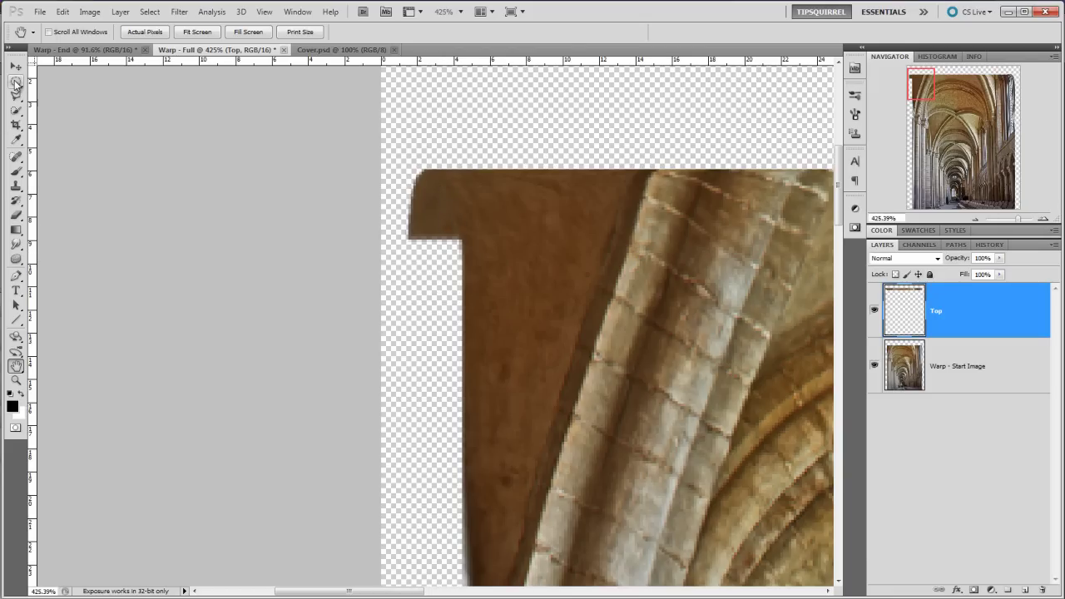
left_click_drag(15, 83, 59, 81)
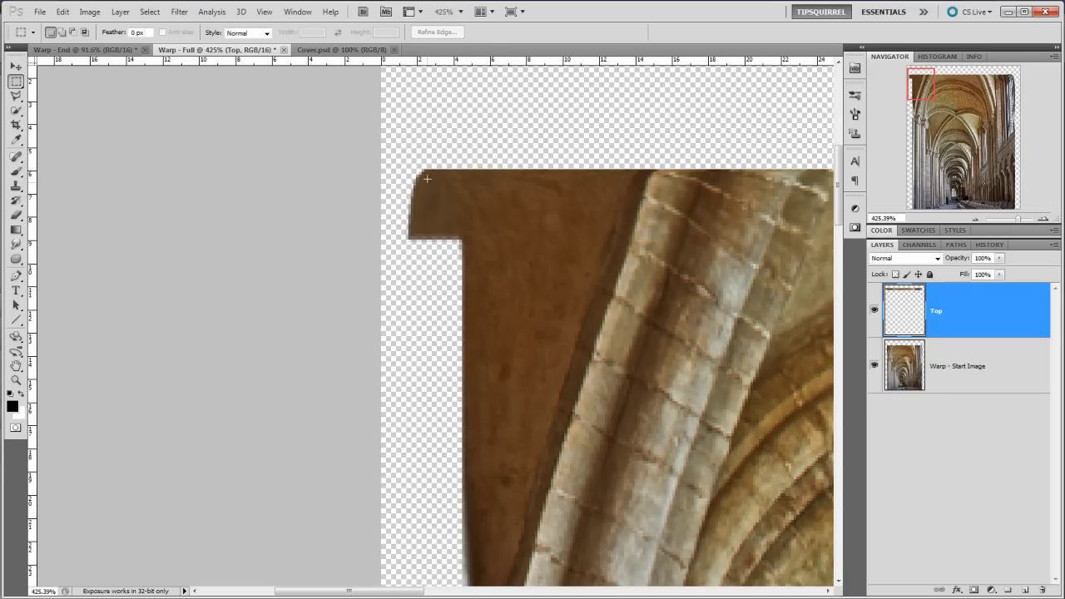
left_click_drag(427, 196, 477, 297)
right_click(16, 81)
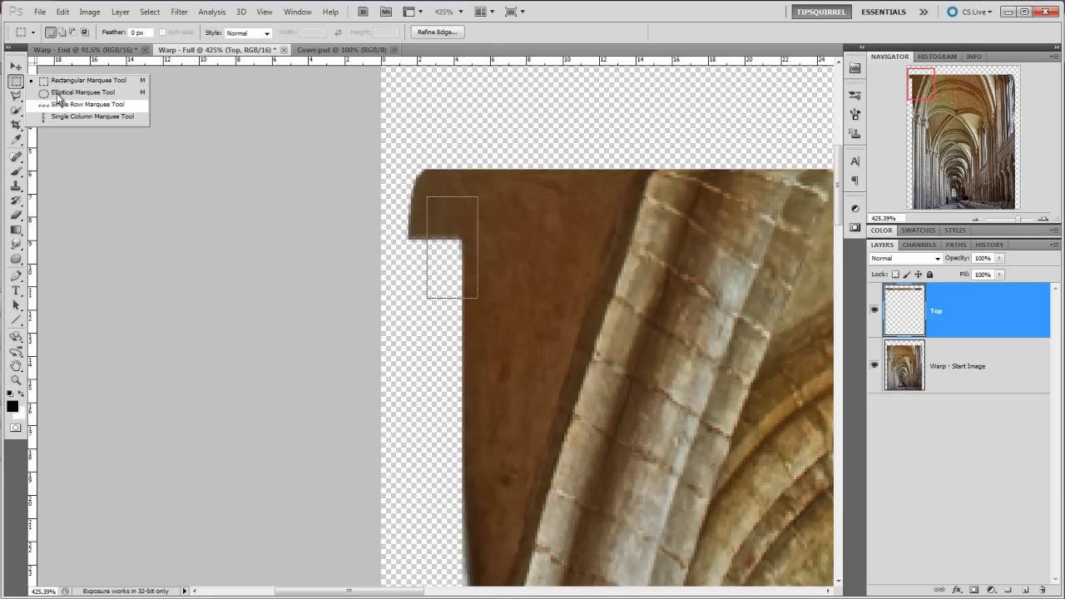
left_click(70, 93)
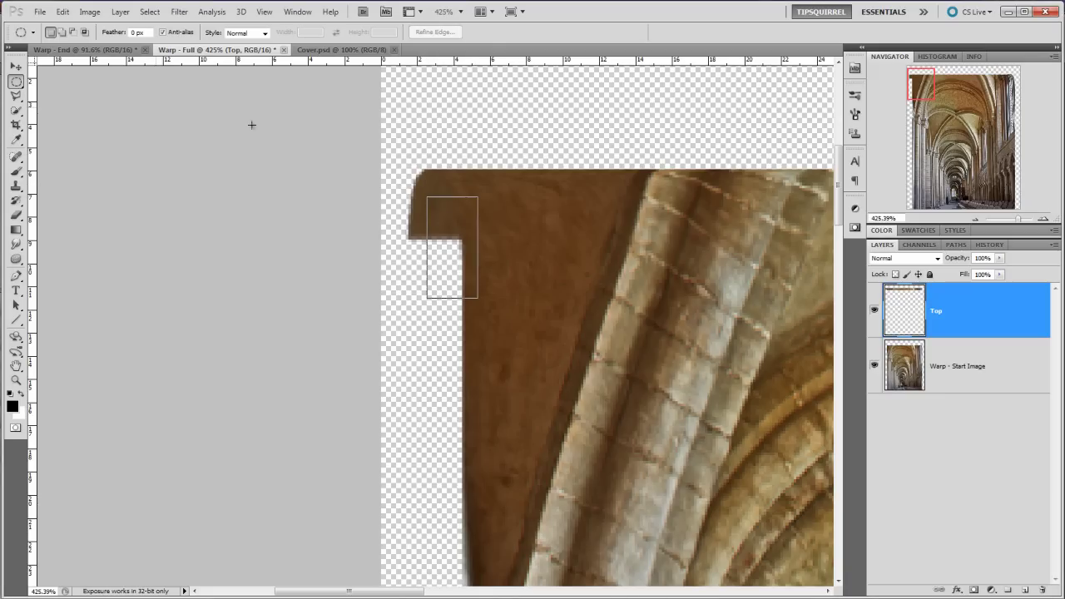
left_click(452, 257)
left_click_drag(438, 208, 464, 281)
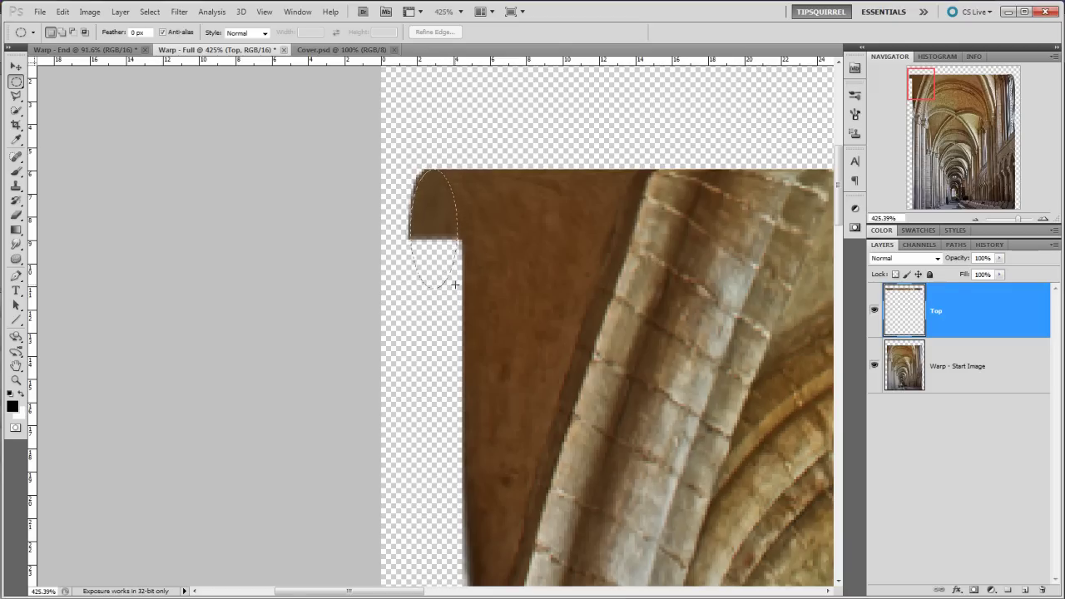
left_click_drag(455, 284, 455, 284)
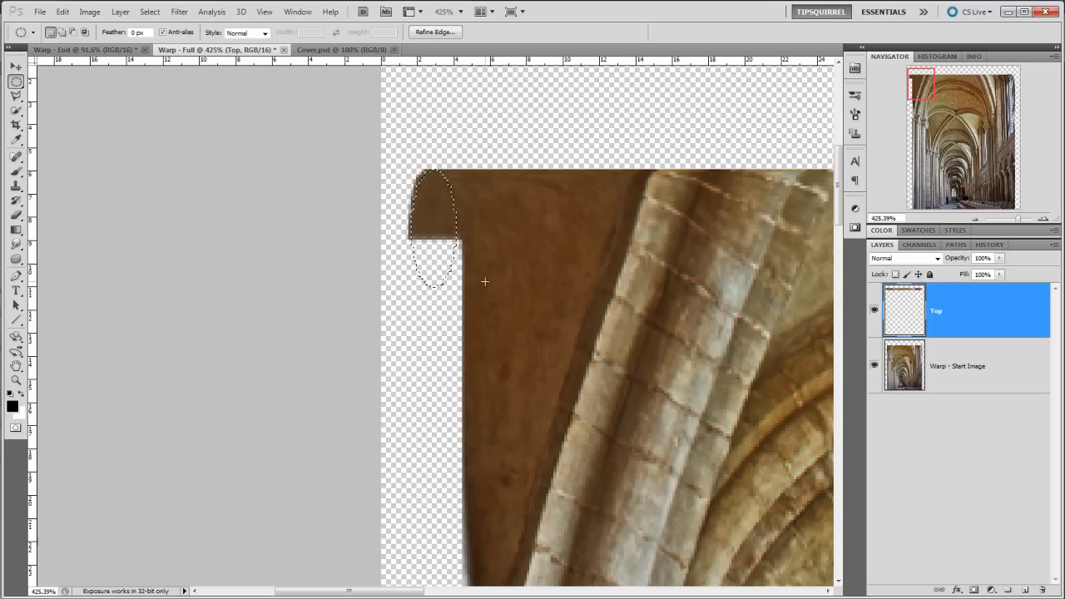
Transform and warp the elliptical selection so its outline matches the curved outer edge of the corner flap
left_click(1042, 219)
left_click(1042, 219)
left_click(1042, 219)
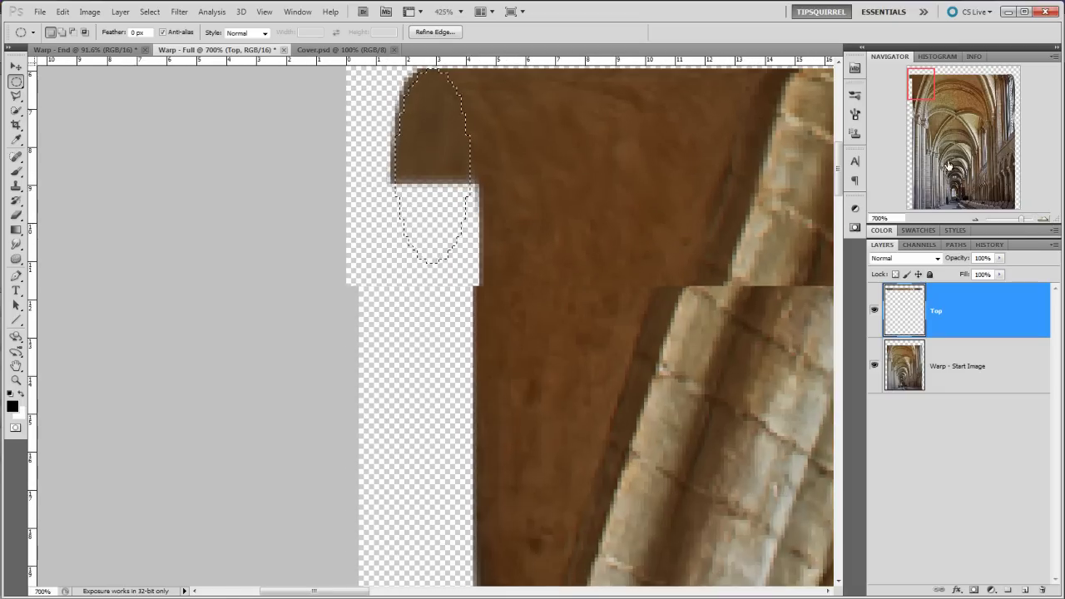
left_click(1042, 218)
left_click(1042, 219)
left_click_drag(518, 202, 570, 457)
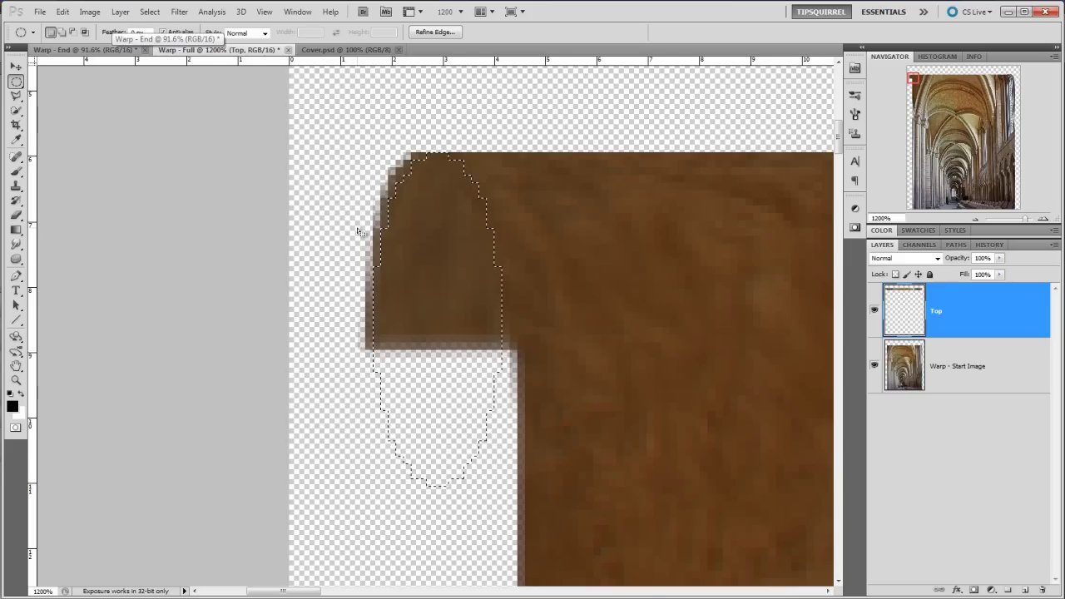
left_click(149, 12)
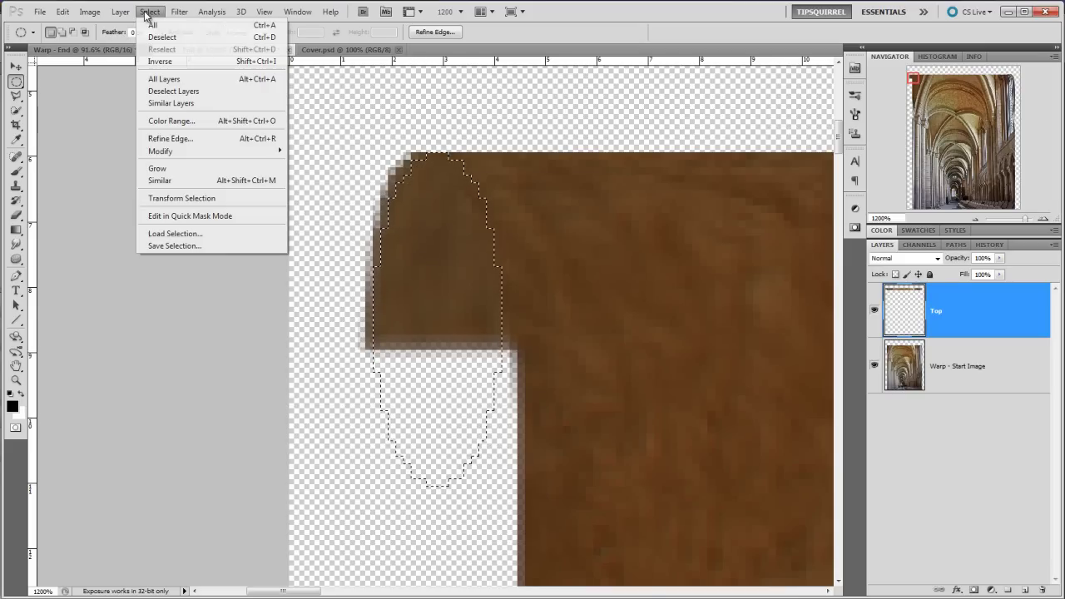
left_click(214, 200)
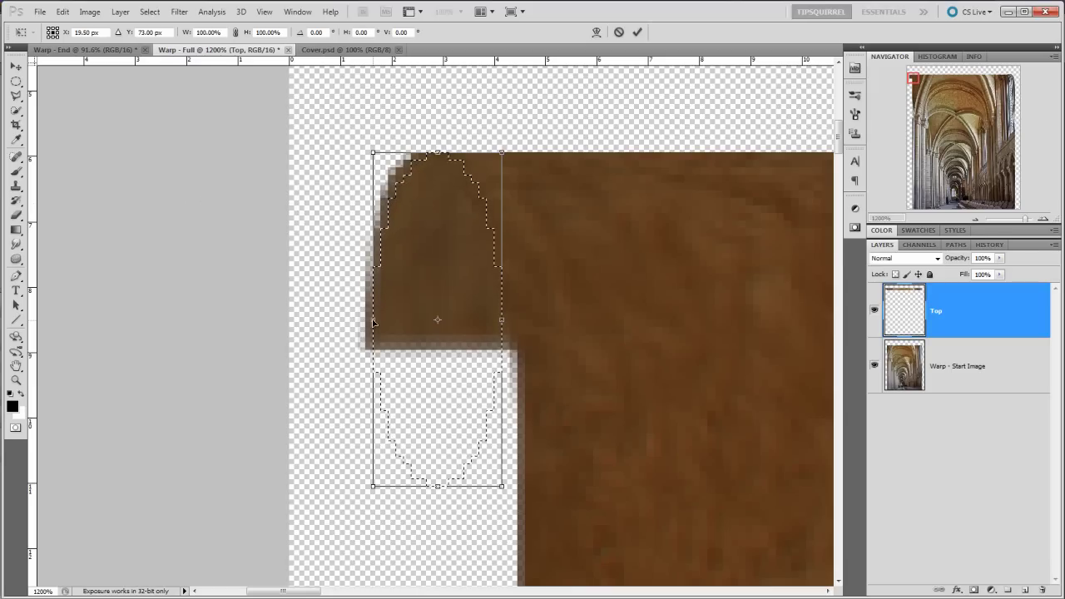
left_click_drag(375, 324, 359, 324)
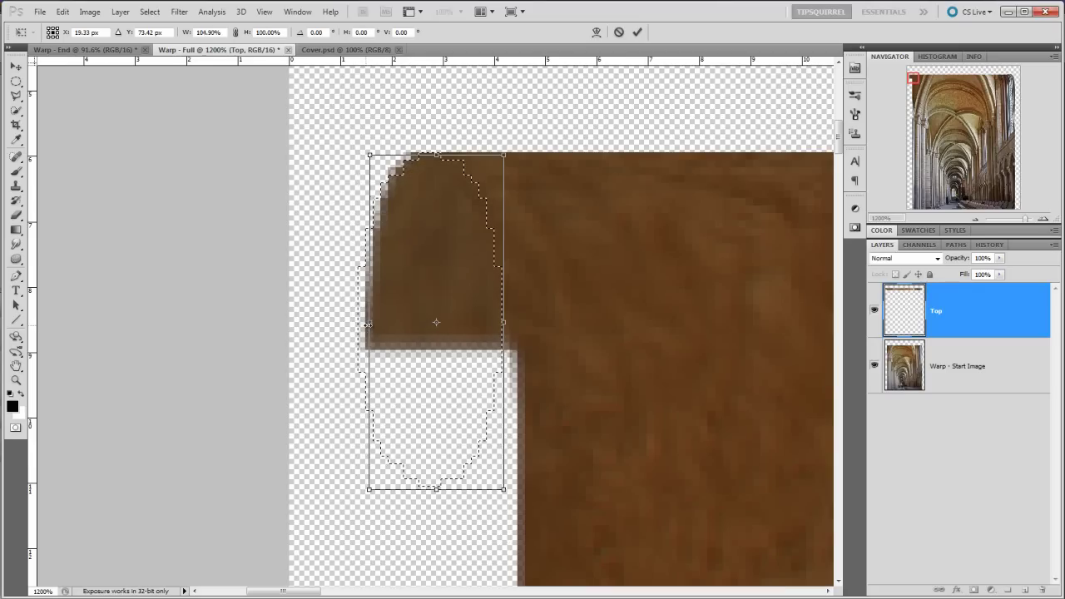
left_click_drag(366, 324, 378, 324)
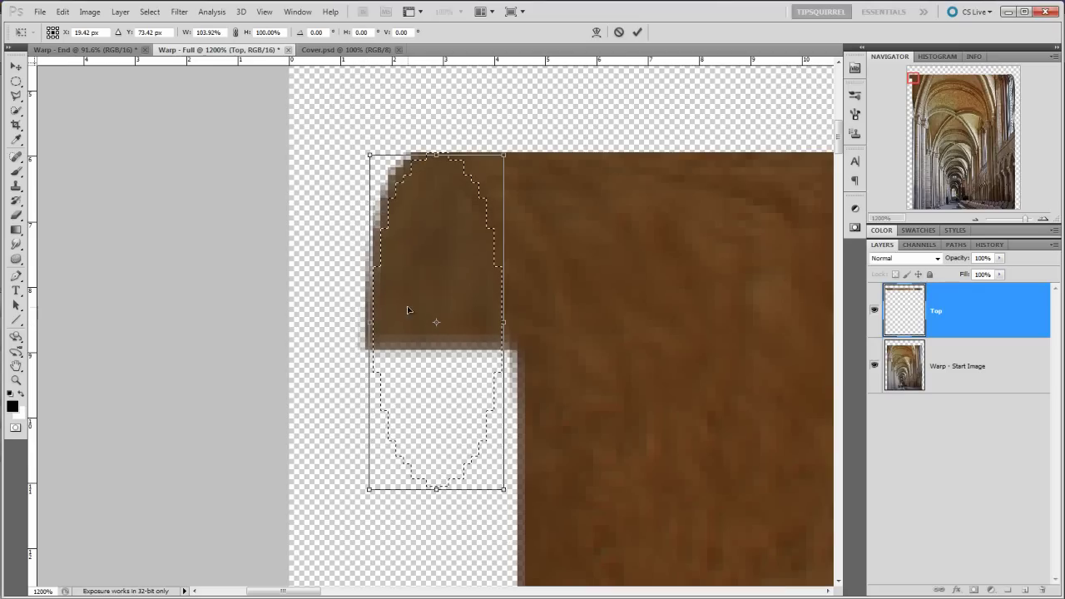
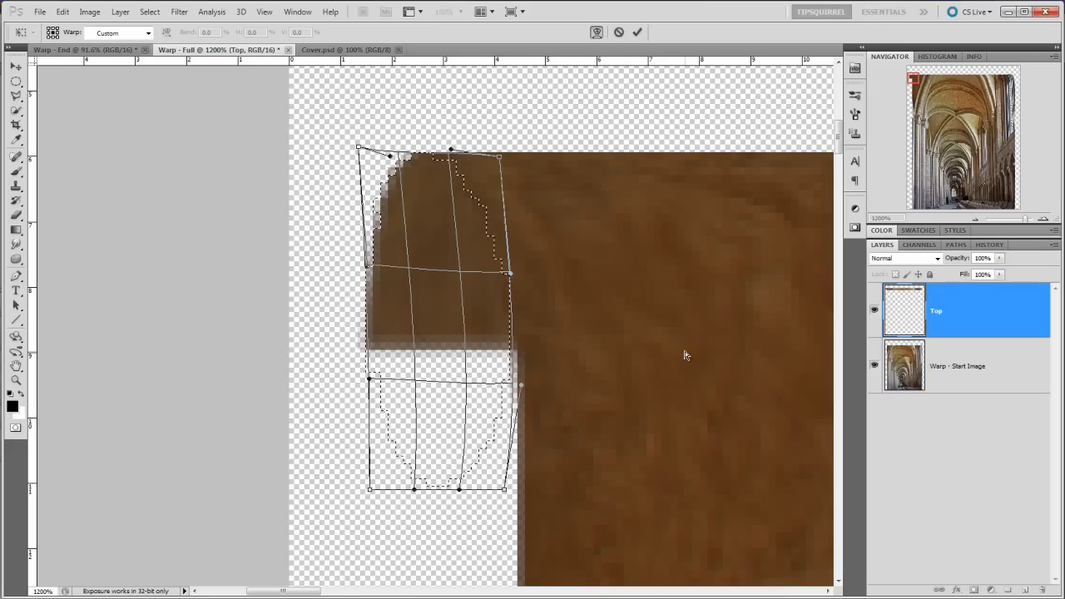
key("Return")
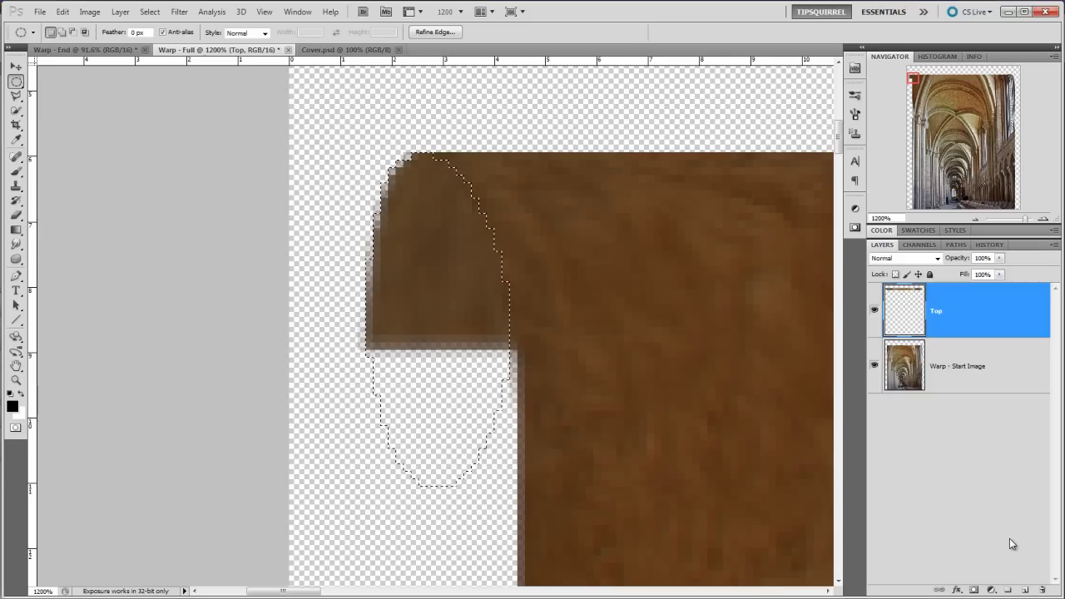
Add a layer named Back Shadow and fill the selection with a linear Foreground to Transparent gradient, black at the flap's top edge and fading downward
left_click(1025, 590, "alt")
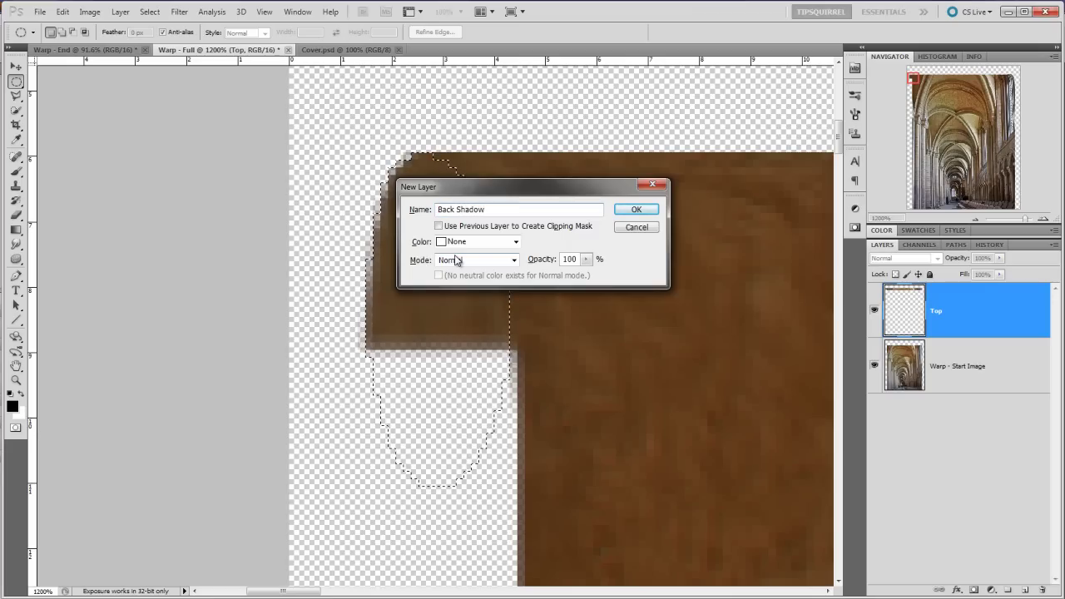
key("Return")
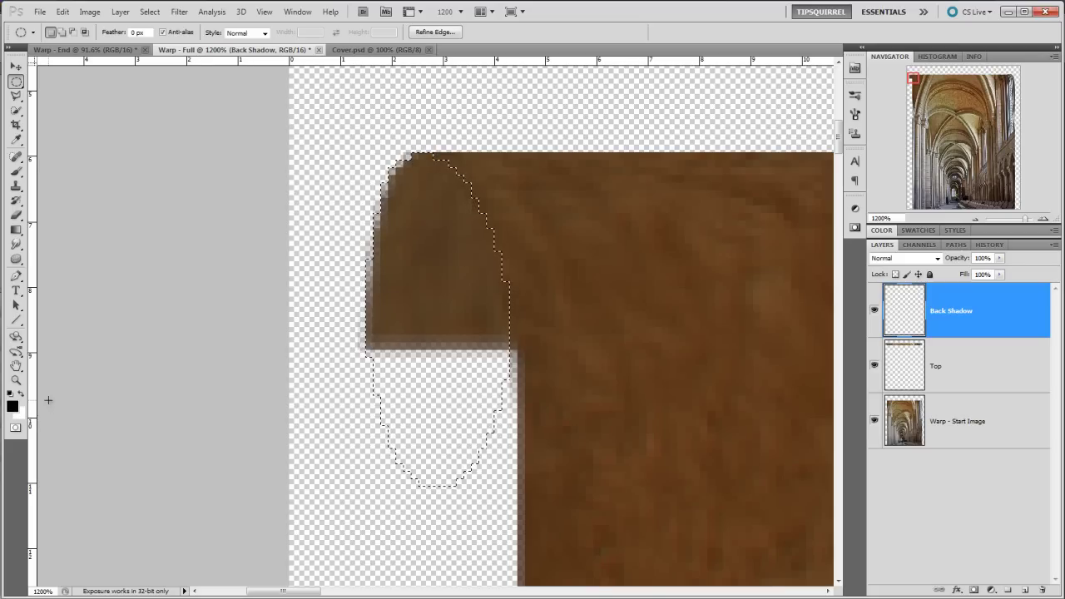
left_click(14, 233)
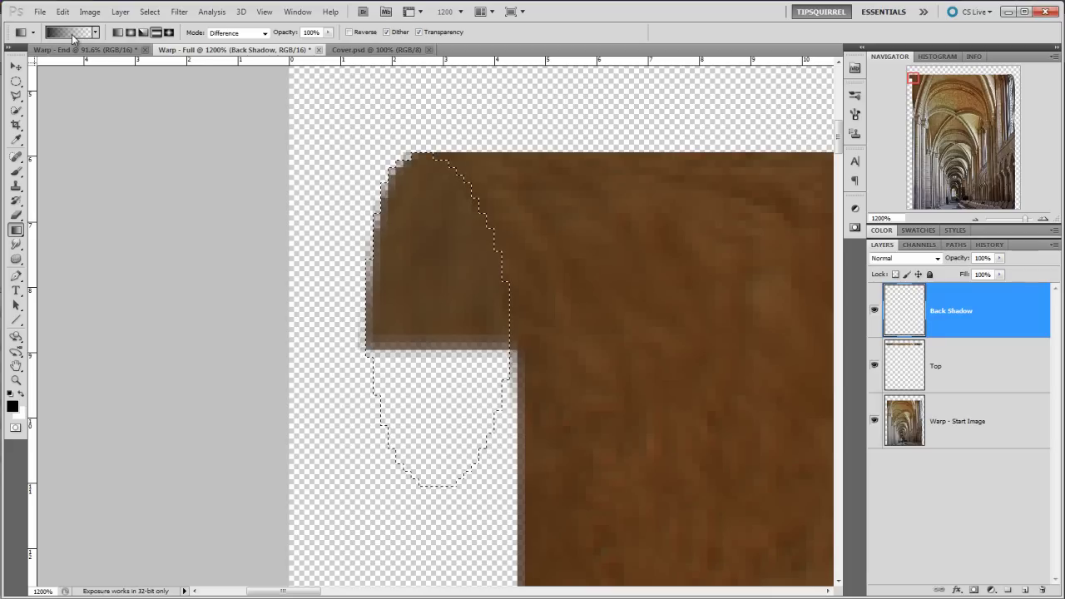
left_click(96, 32)
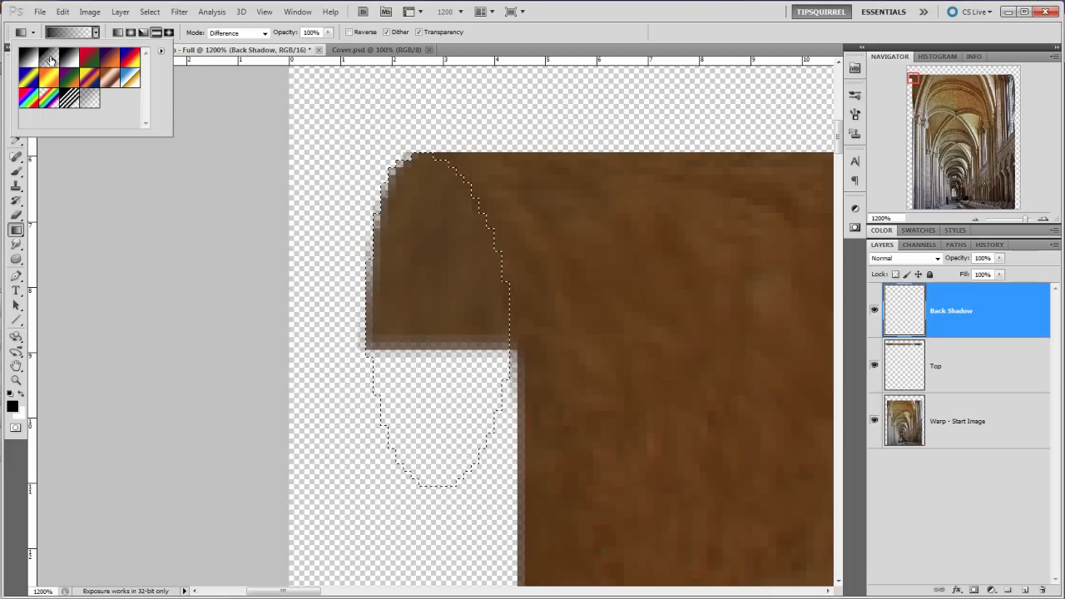
left_click(57, 33)
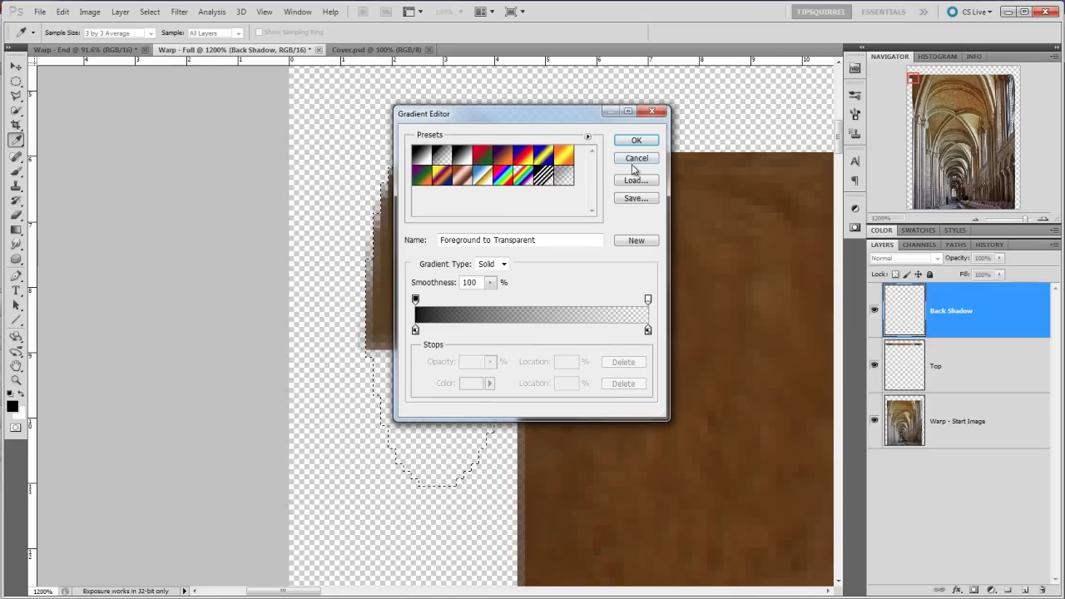
left_click(634, 159)
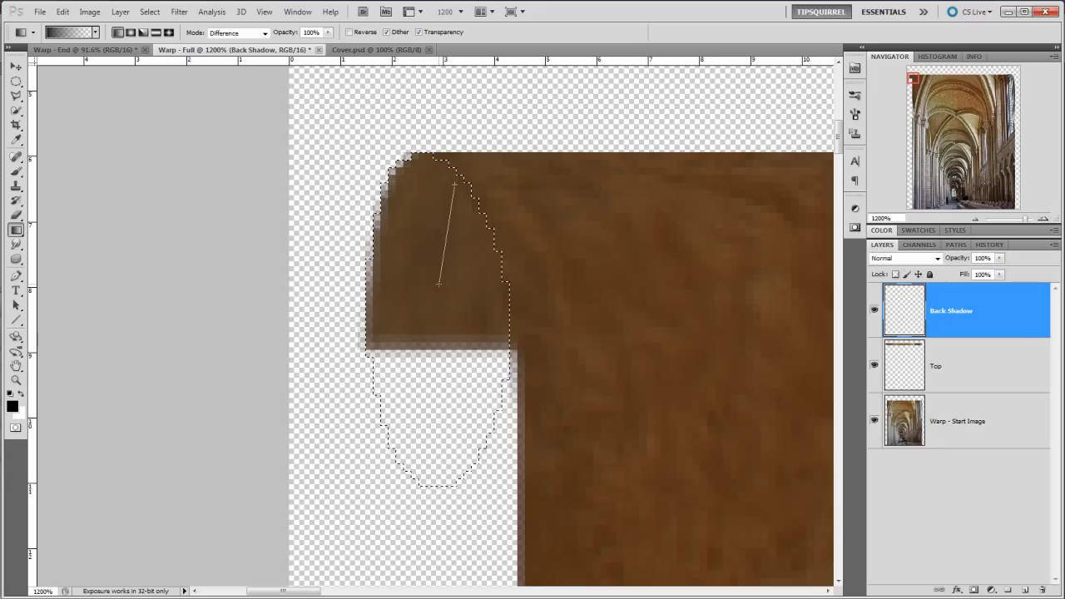
left_click_drag(438, 284, 438, 283)
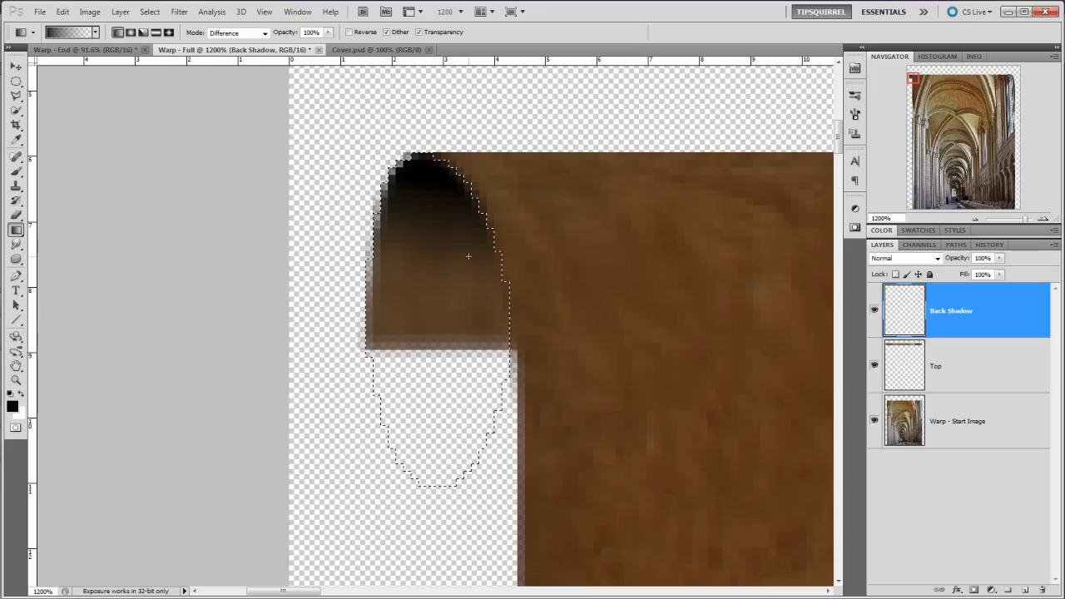
Set the Back Shadow layer's opacity to 70% and deselect the ellipse
left_click_drag(967, 261, 945, 264)
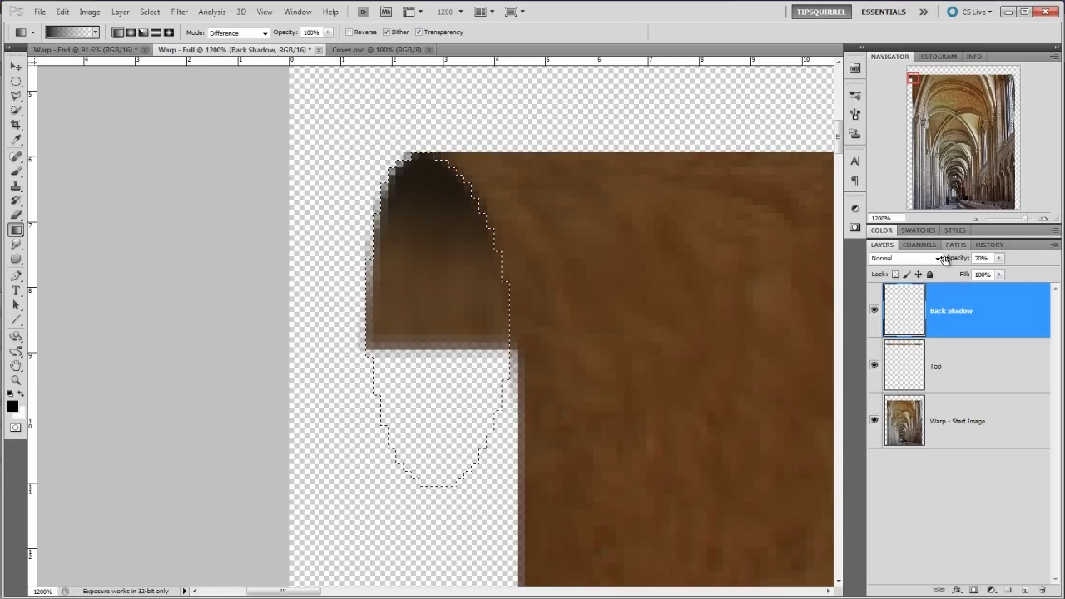
key("ctrl+d")
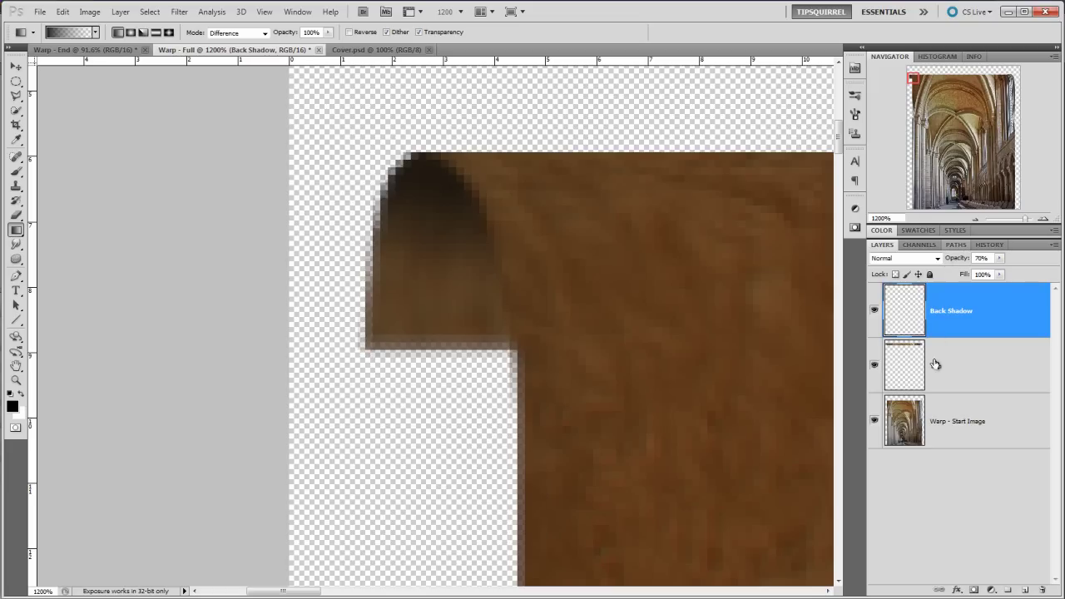
double_click(17, 367)
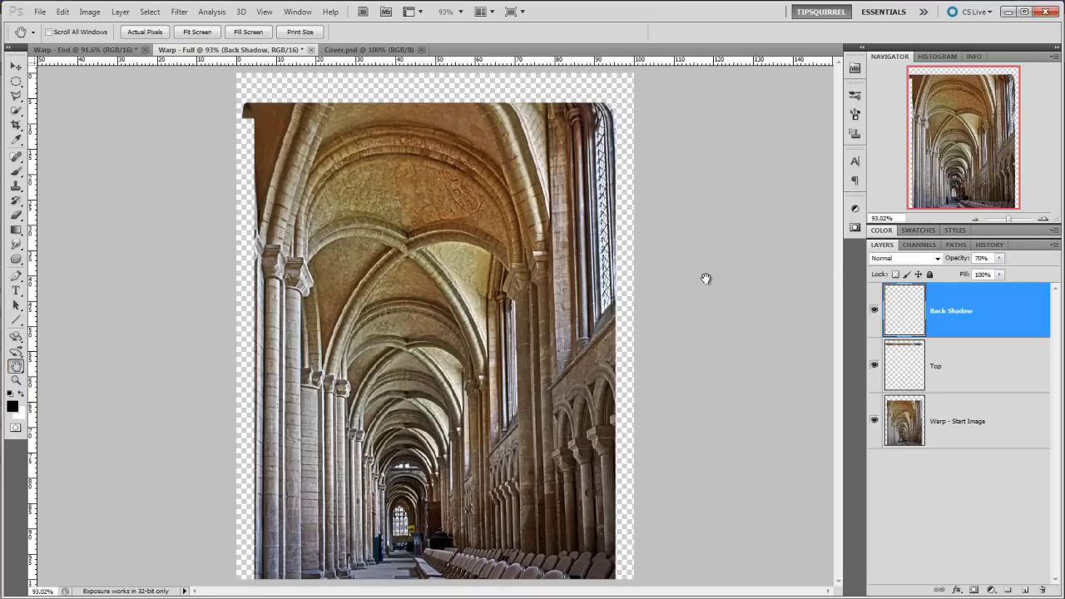
Add a new layer named Top Shadow above the Back Shadow layer
left_click(1042, 219)
left_click(1042, 219)
left_click(1042, 219)
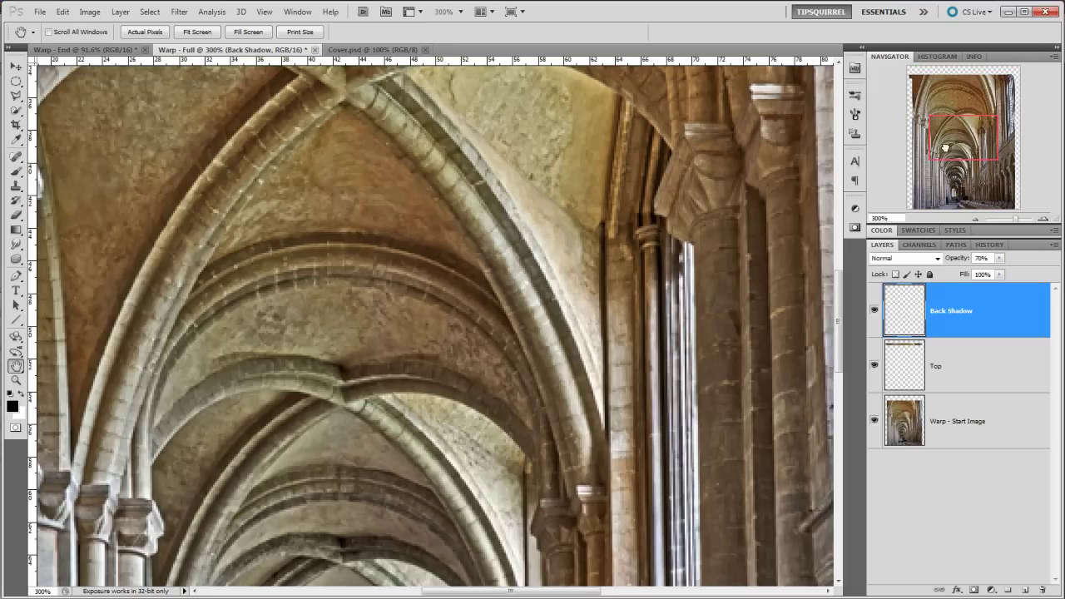
left_click_drag(945, 148, 879, 80)
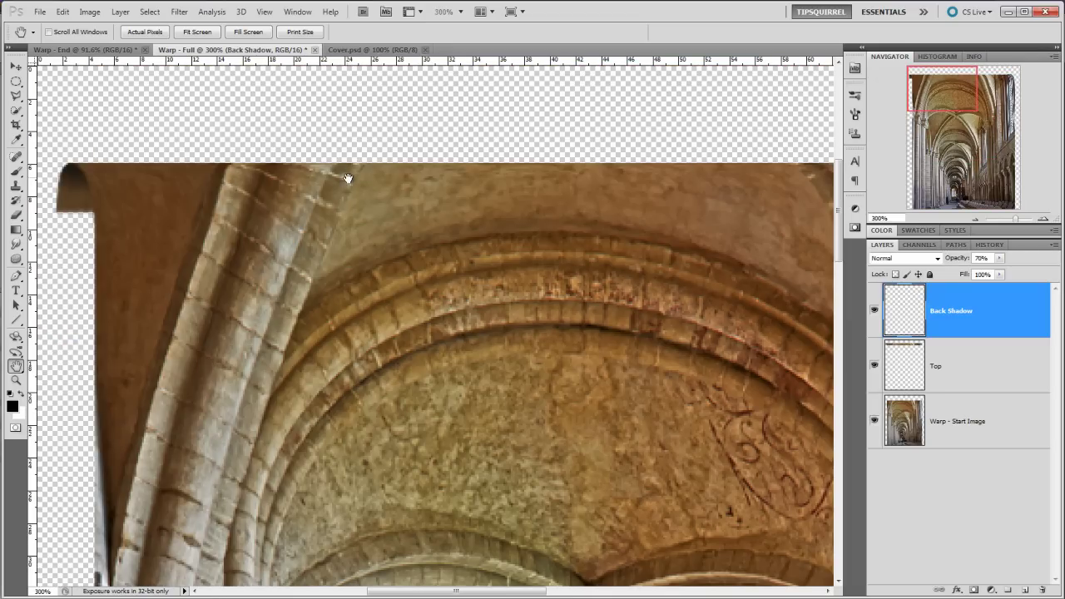
left_click(1025, 589, "alt")
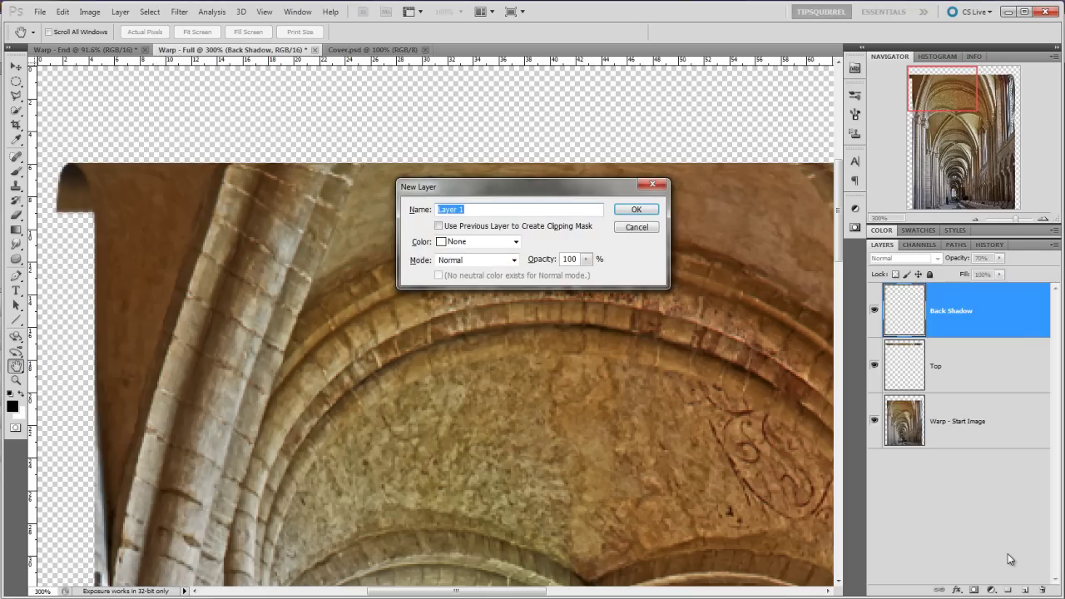
type("Top Shadow")
key("Return")
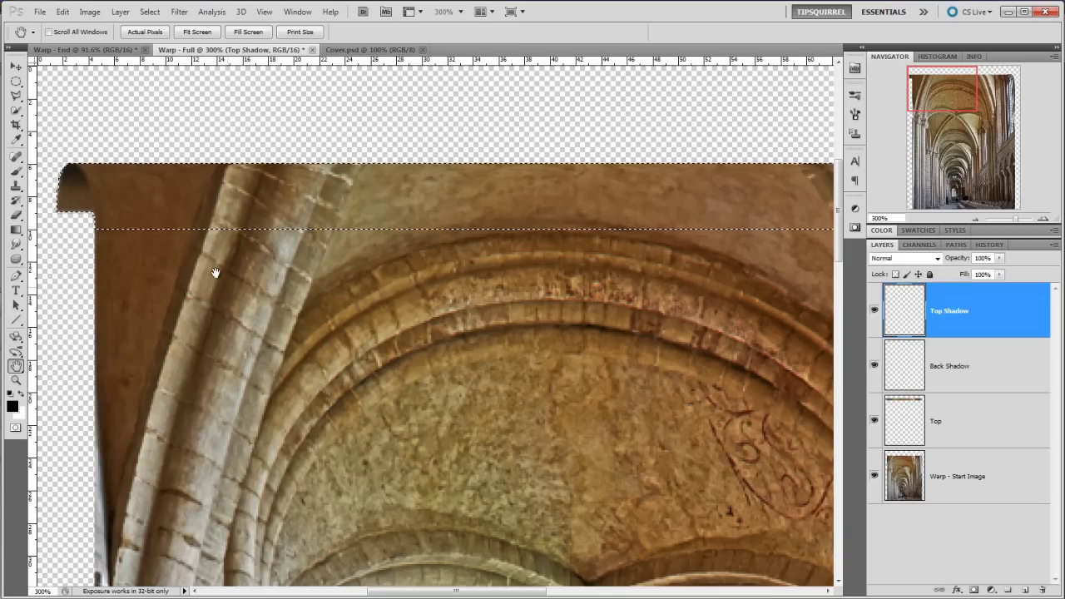
Replace the selection with a rectangular marquee strip spanning the photo's top edge, from its left side to past its right corner
left_click(16, 82)
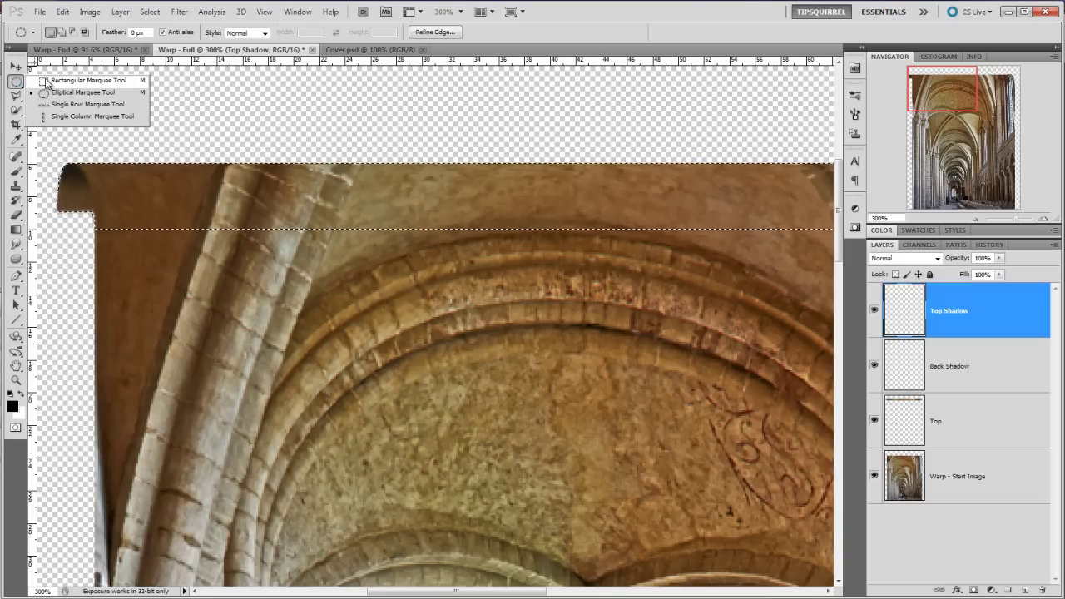
left_click(47, 80)
left_click(127, 179)
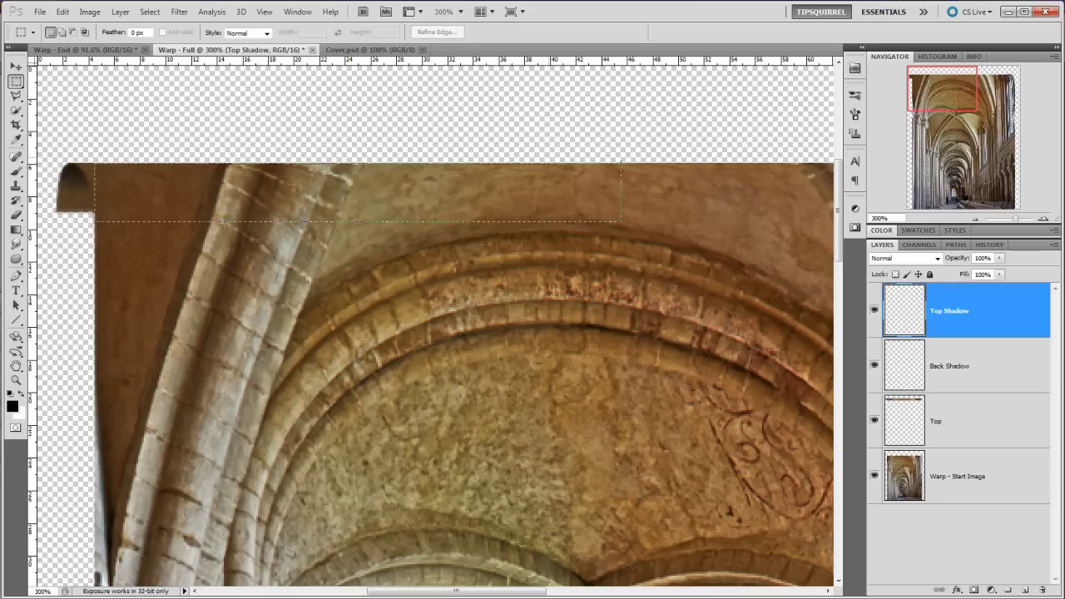
left_click_drag(834, 159, 734, 155)
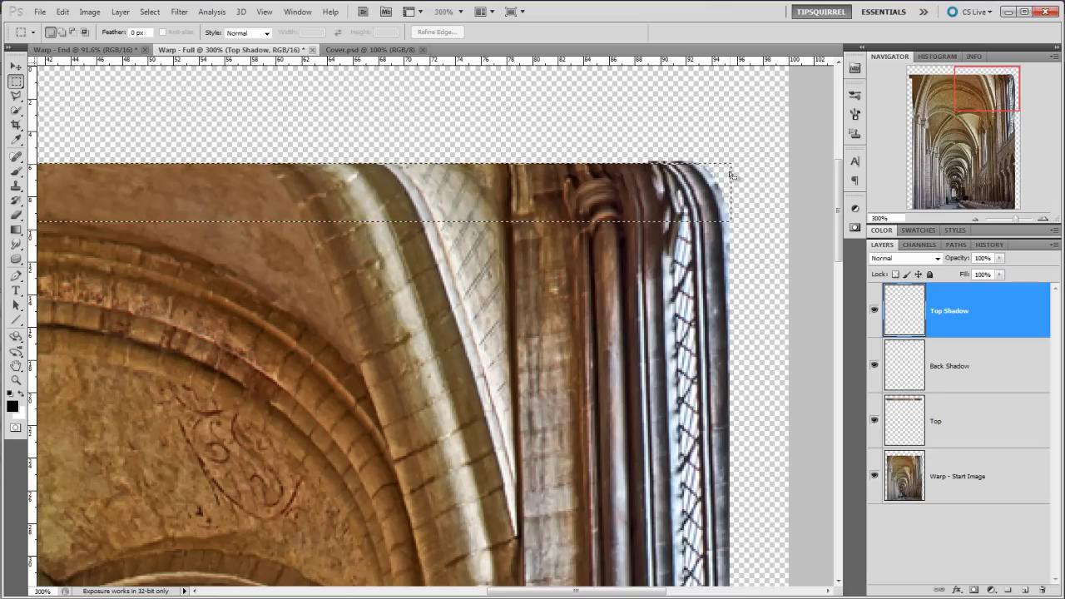
left_click_drag(732, 174, 732, 174)
Warp the strip selection so its upper-left corner reaches the flap's top and its left end follows the flap's inner curve
left_click_drag(1008, 106, 930, 103)
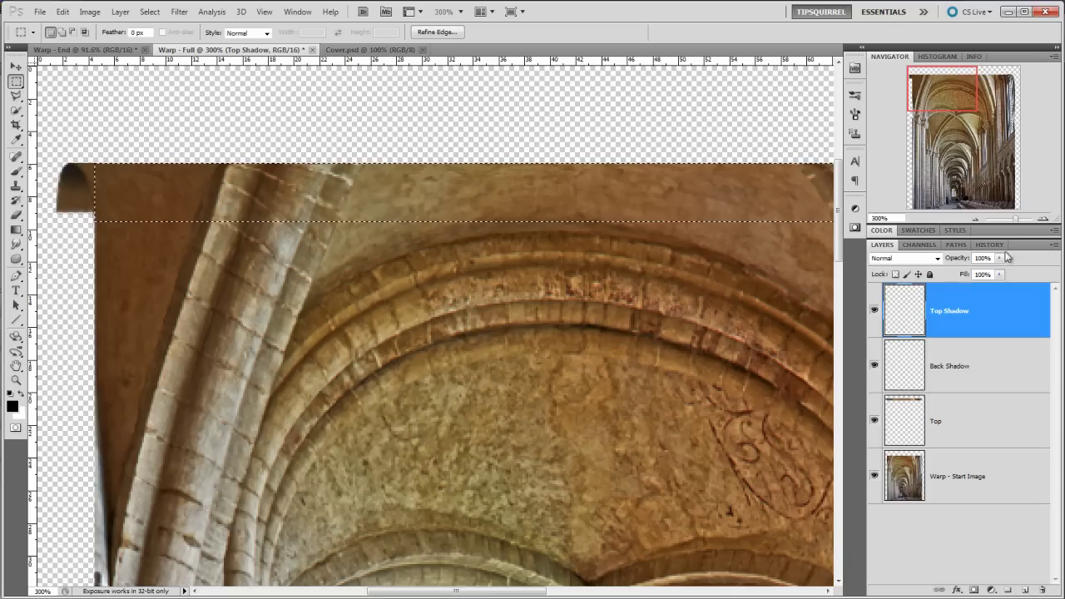
left_click_drag(1016, 218, 1020, 210)
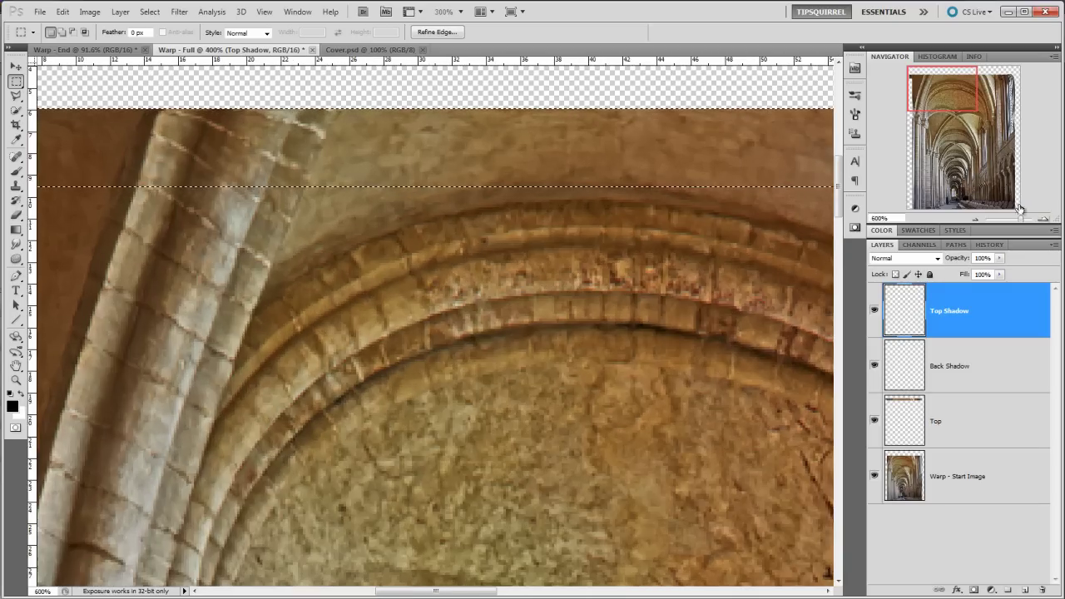
left_click_drag(933, 93, 907, 79)
left_click_drag(83, 188, 305, 195)
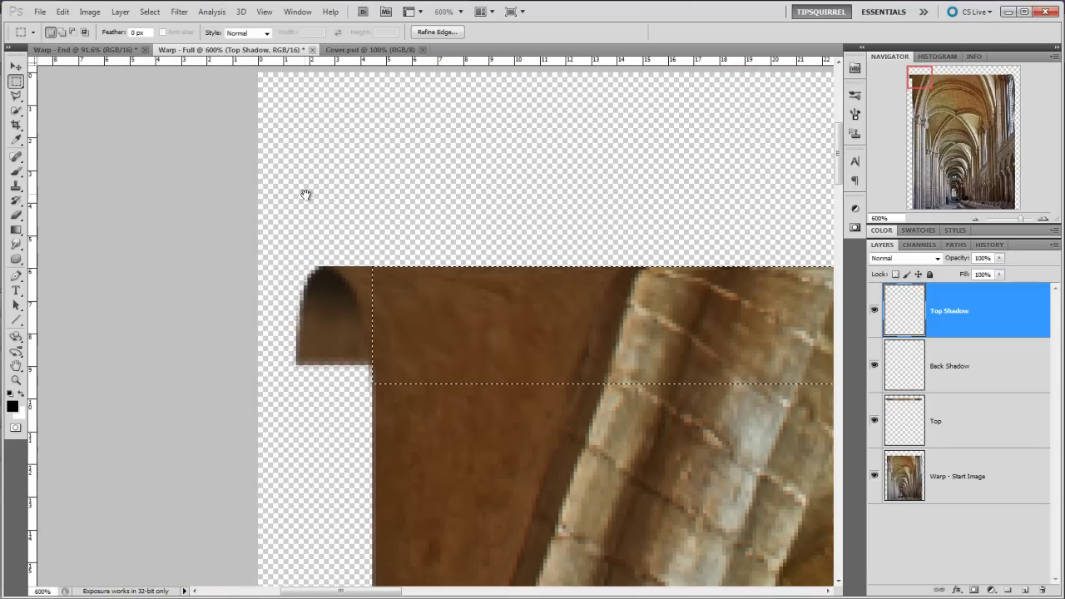
left_click(1043, 218)
left_click(1043, 219)
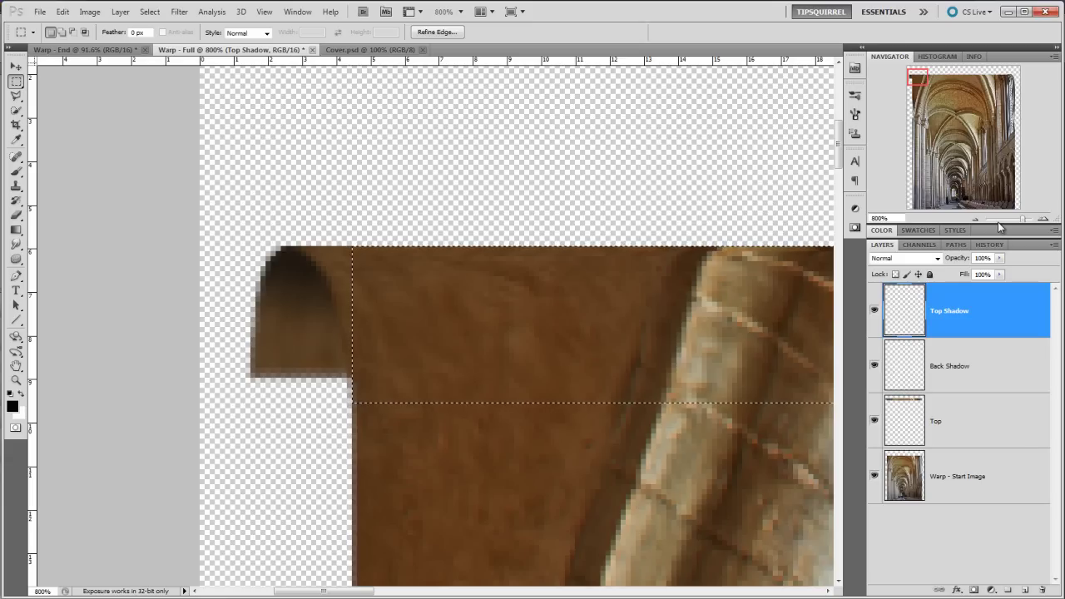
right_click(435, 289)
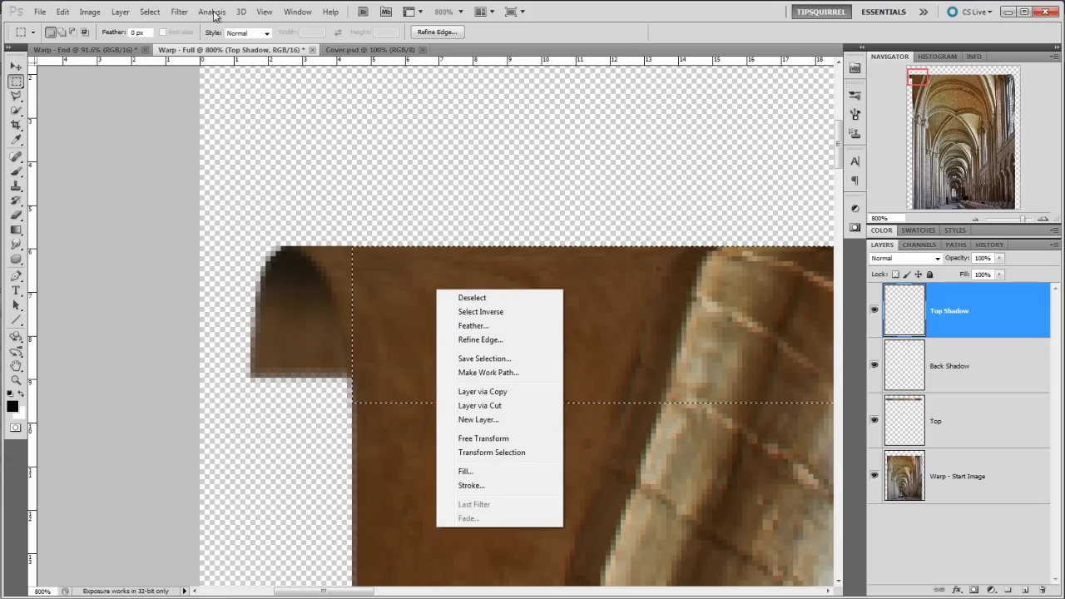
left_click(150, 12)
left_click(150, 12)
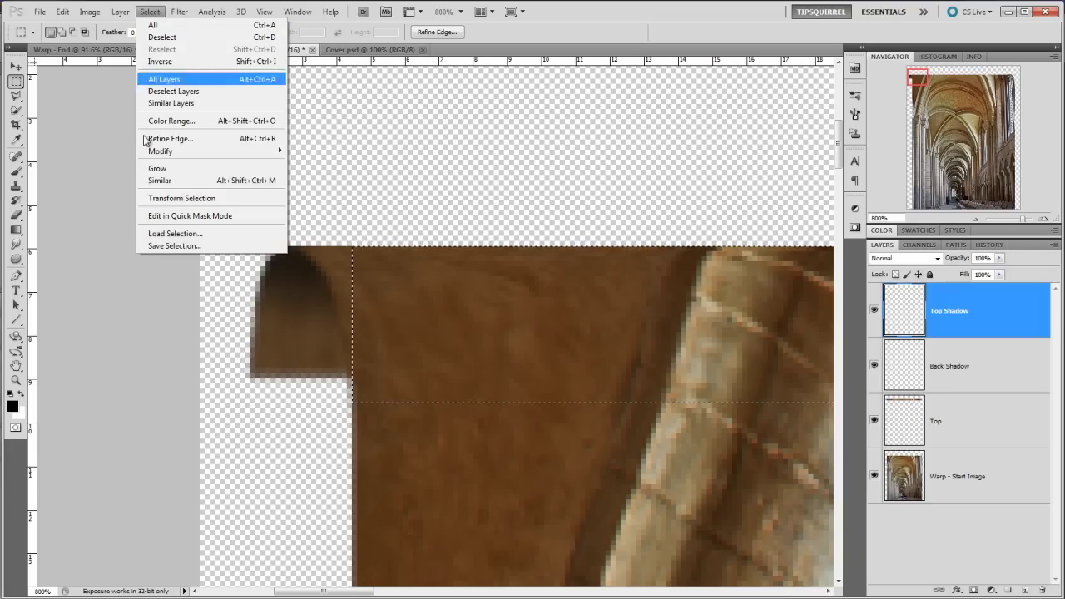
left_click(192, 198)
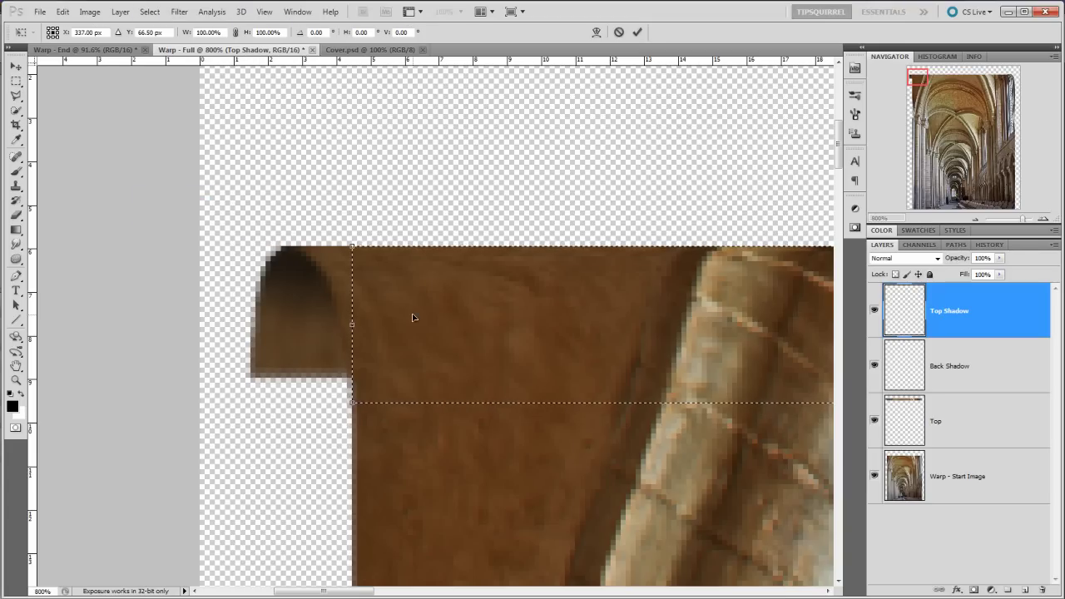
right_click(410, 303)
left_click(441, 403)
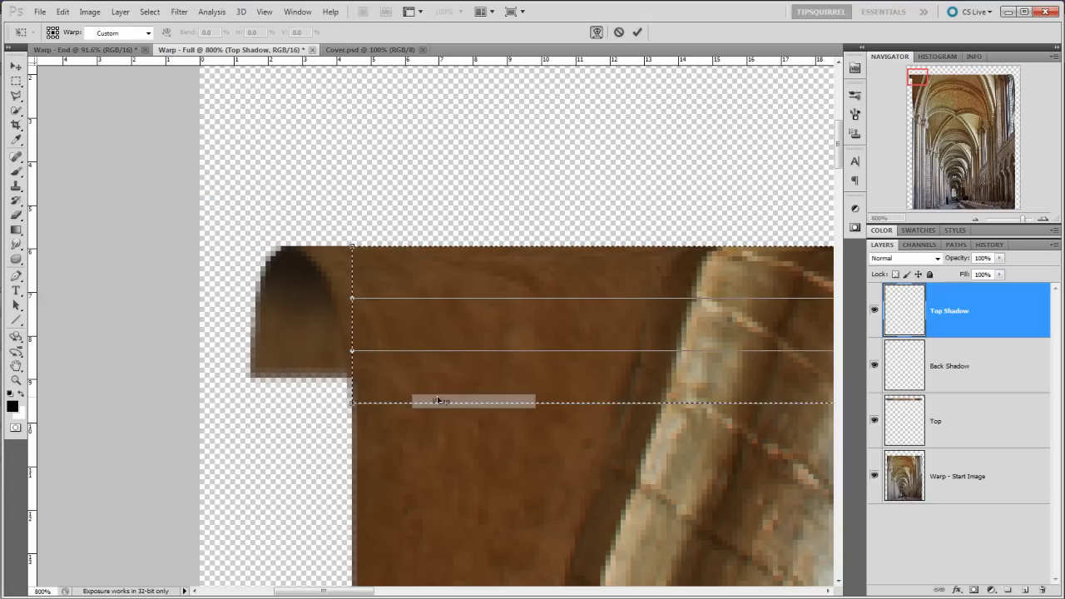
left_click_drag(352, 247, 298, 246)
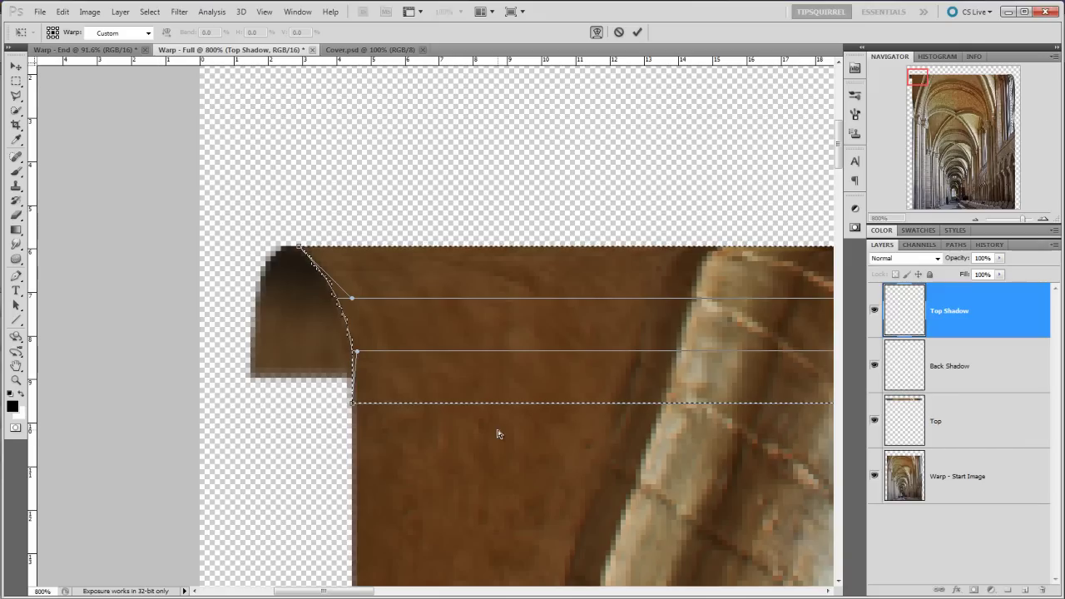
key("Return")
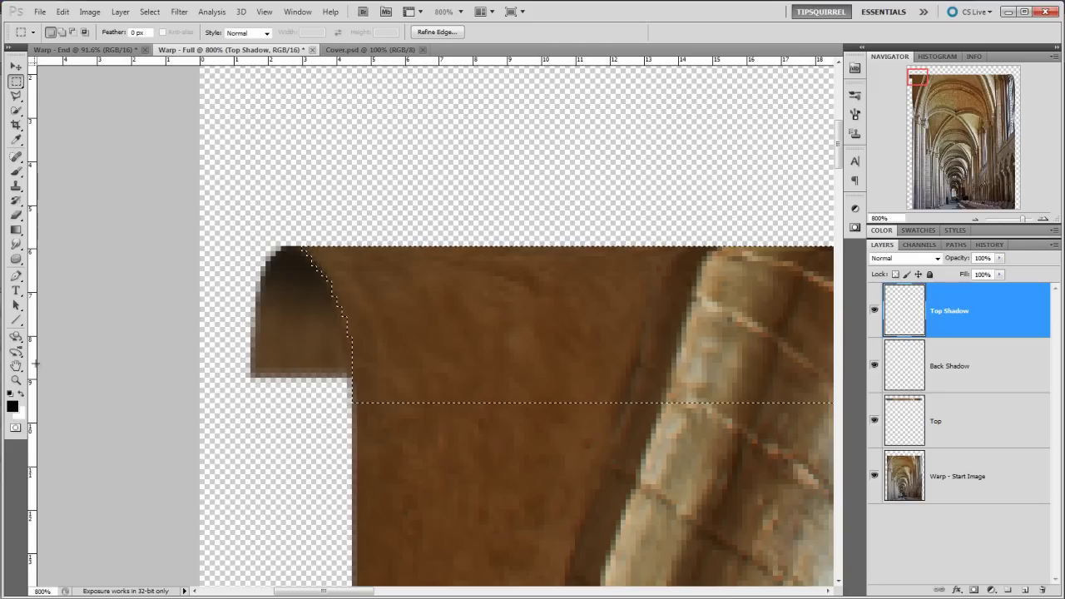
Fill the selection on the Top Shadow layer with a short linear black-to-transparent gradient, darkest at the photo's top edge
left_click(16, 230)
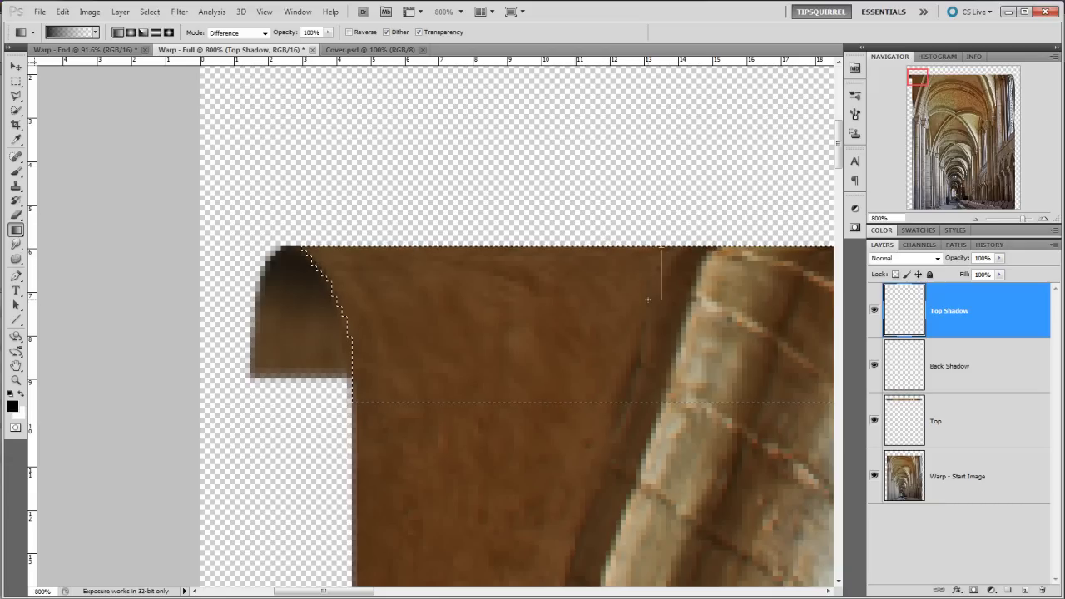
left_click_drag(651, 311, 663, 269)
left_click_drag(663, 278, 663, 277)
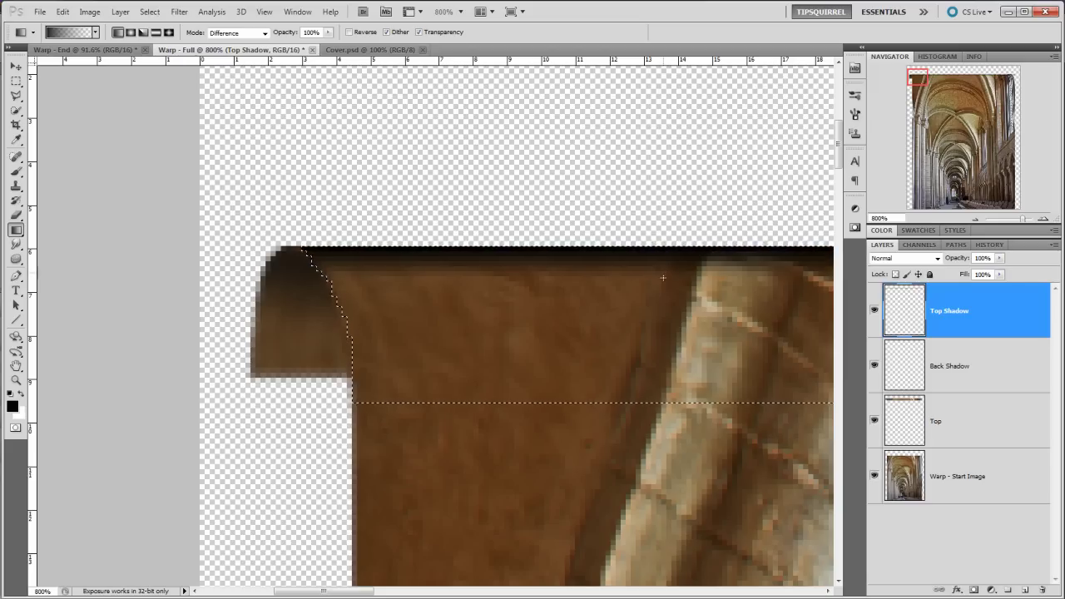
Set the Top Shadow layer's opacity to 44% and deselect the strip
left_click_drag(955, 258, 921, 252)
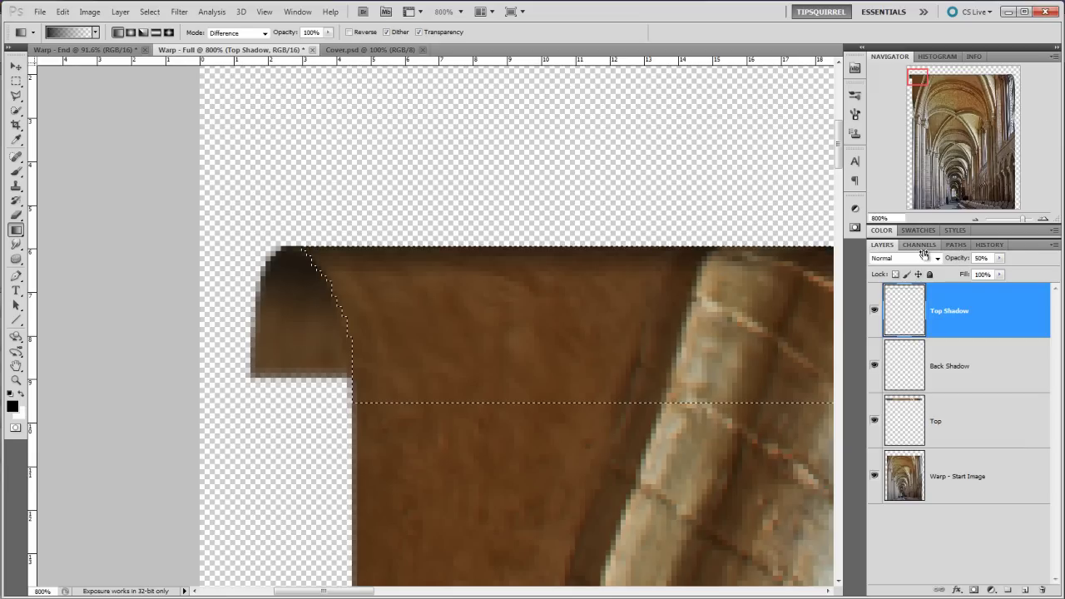
left_click_drag(924, 254, 921, 252)
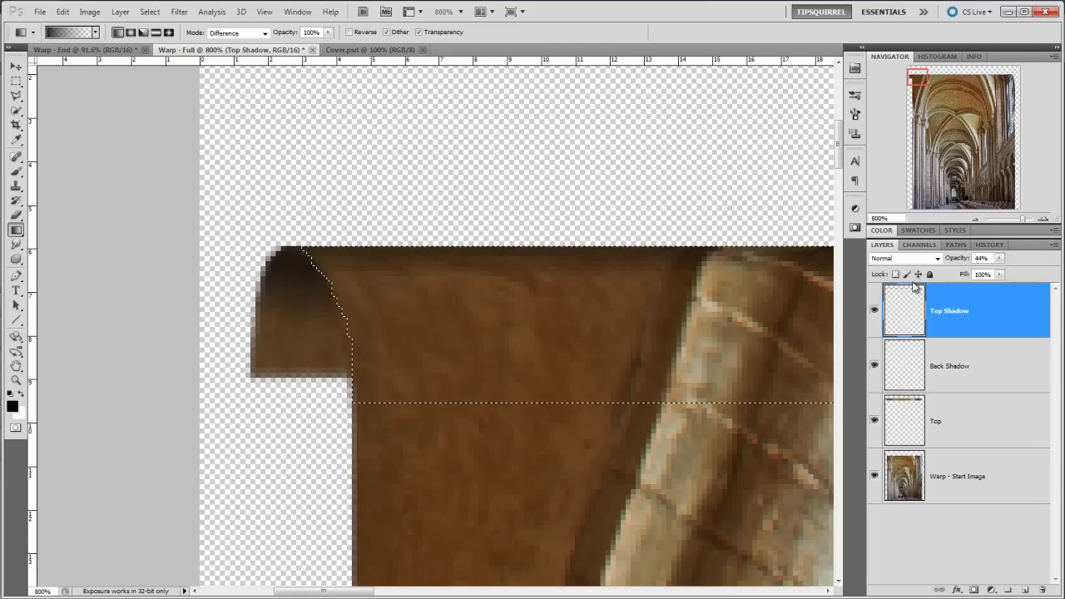
key("ctrl+d")
Erase the part of the top shadow that spills past the photo's rounded upper-right corner
double_click(17, 366)
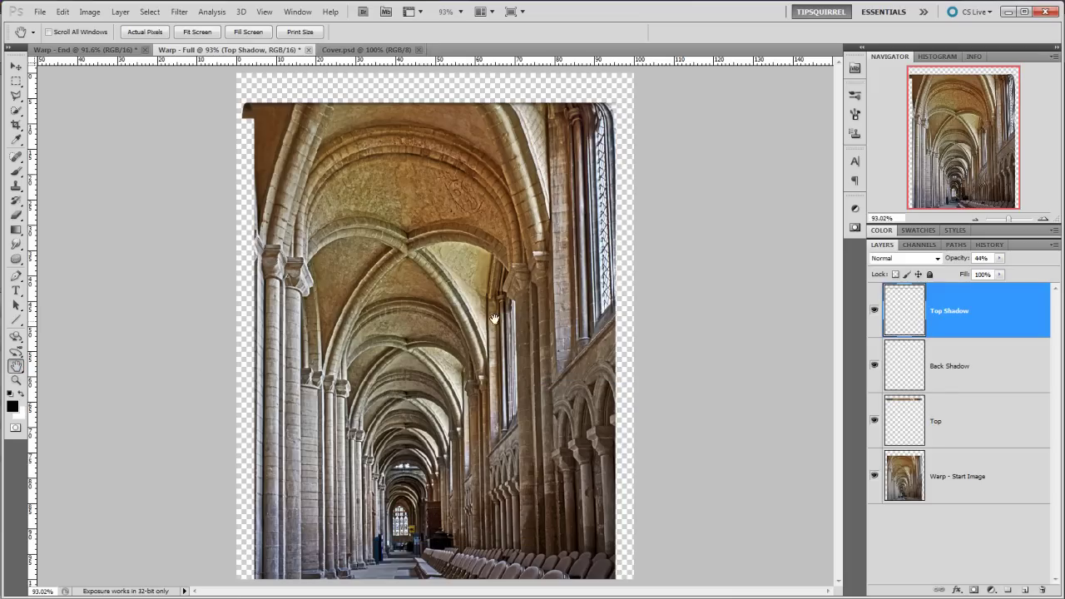
left_click(1042, 219)
left_click(1042, 218)
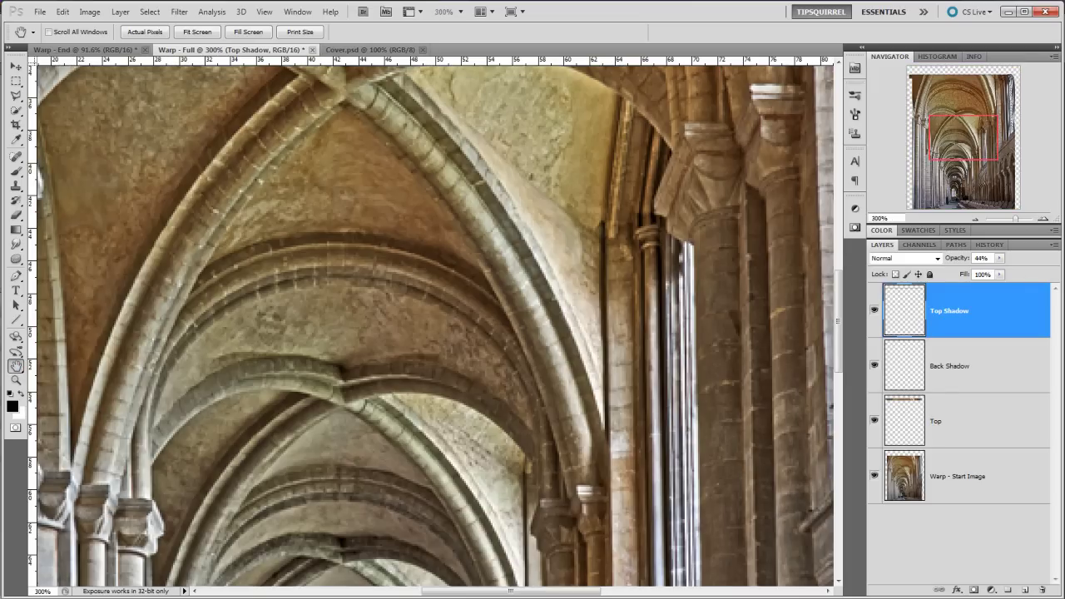
left_click(1042, 219)
left_click(1042, 218)
left_click_drag(975, 134, 999, 60)
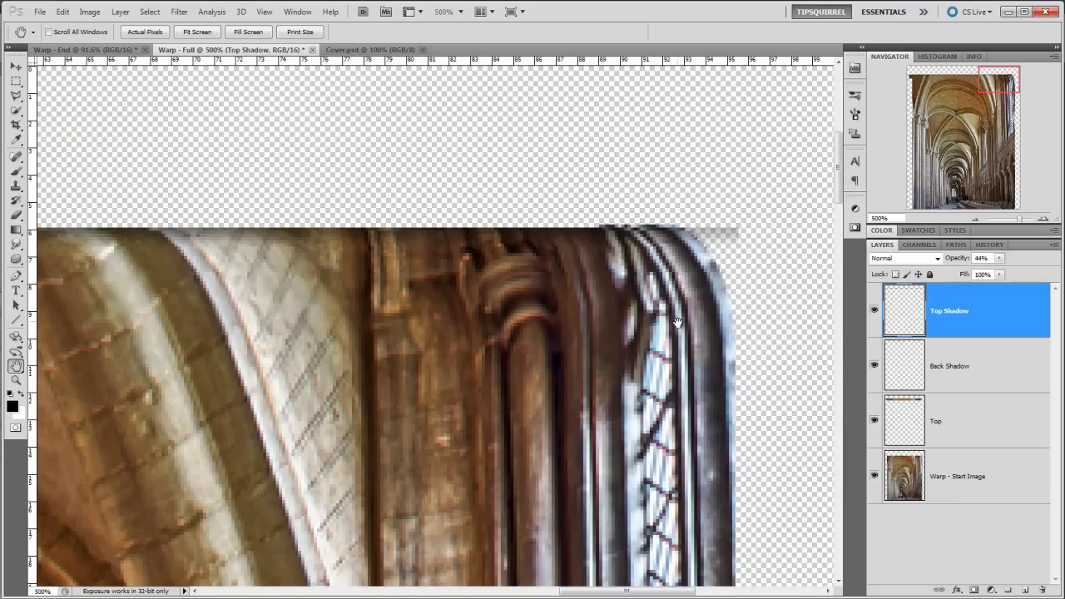
left_click(16, 214)
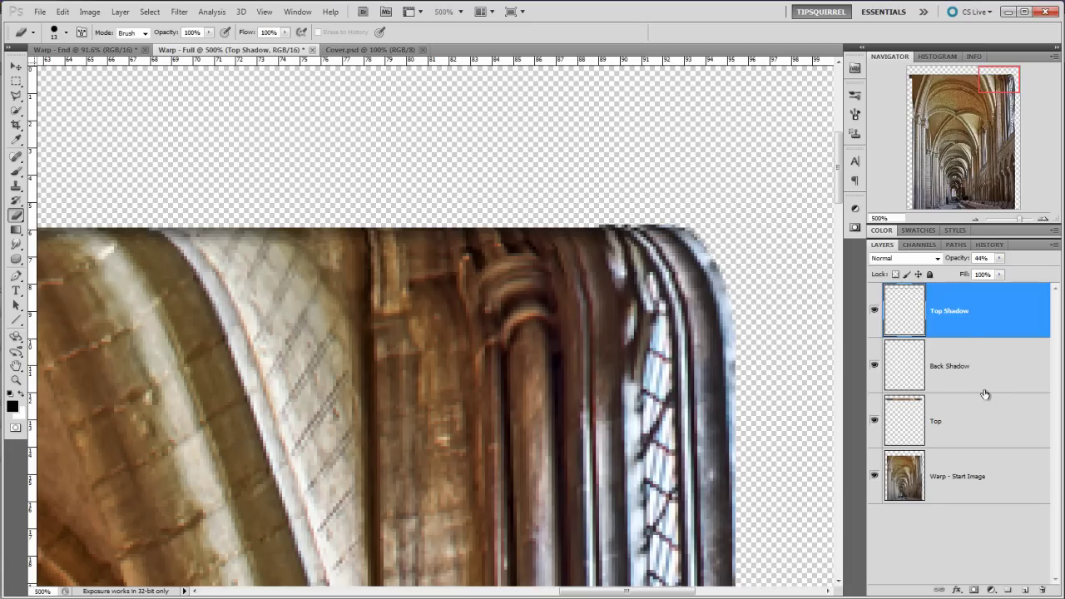
Add a layer named Top Highlight above the Top Shadow layer and make white the foreground colour
left_click(974, 219)
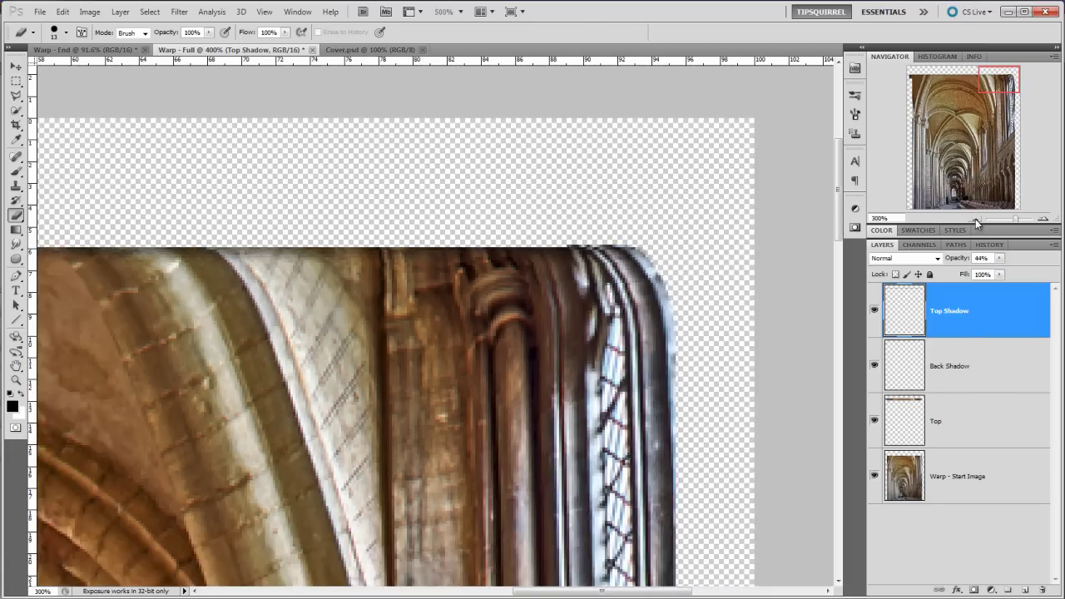
left_click(975, 219)
left_click(975, 219)
left_click(957, 99)
left_click_drag(956, 99, 908, 93)
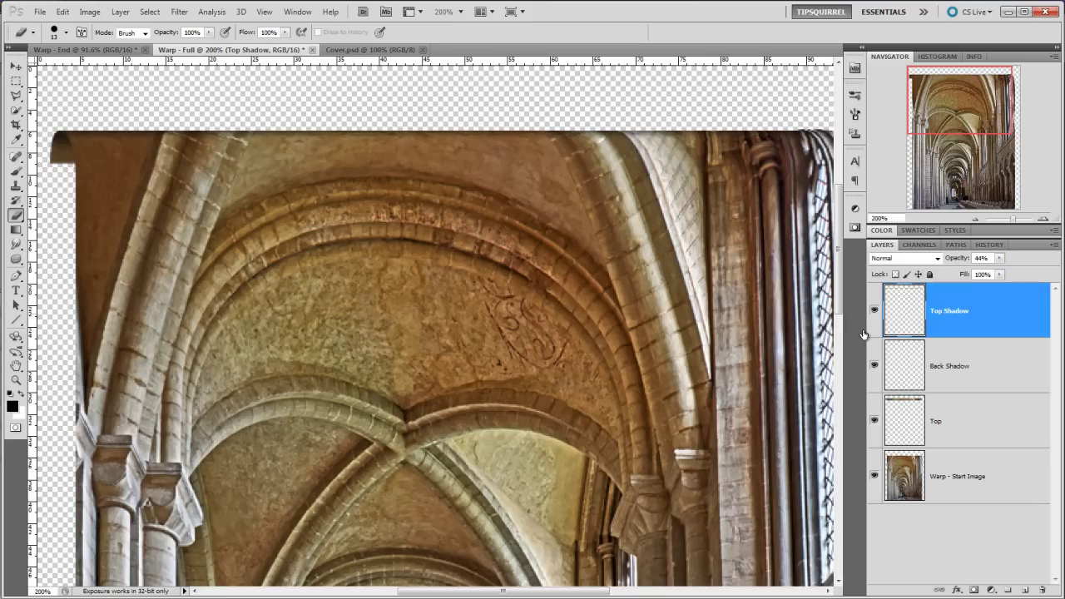
left_click(1024, 589, "alt")
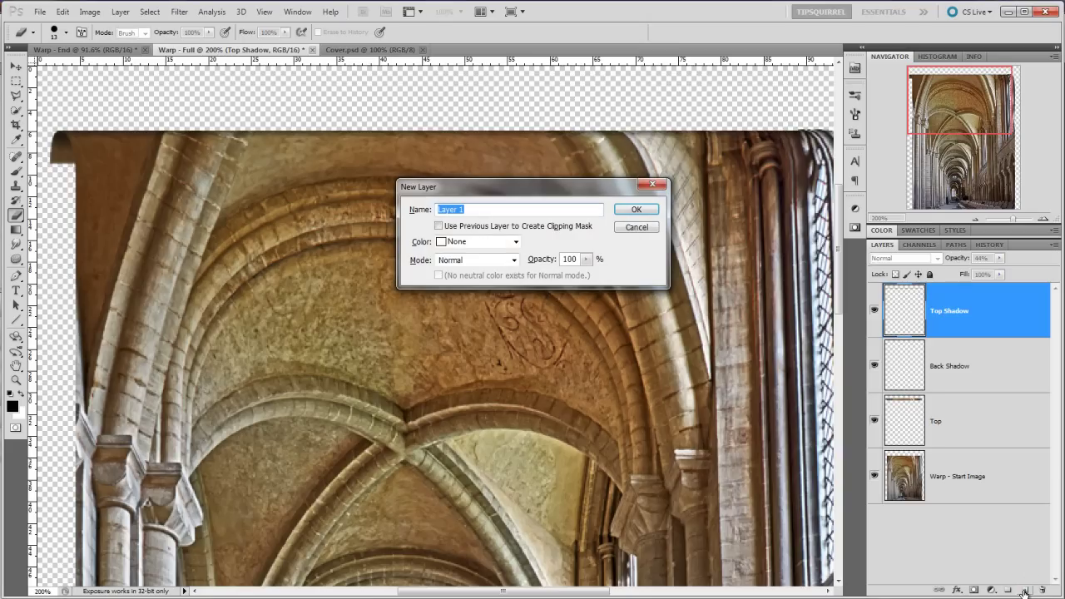
type("Top Highlight")
key("Return")
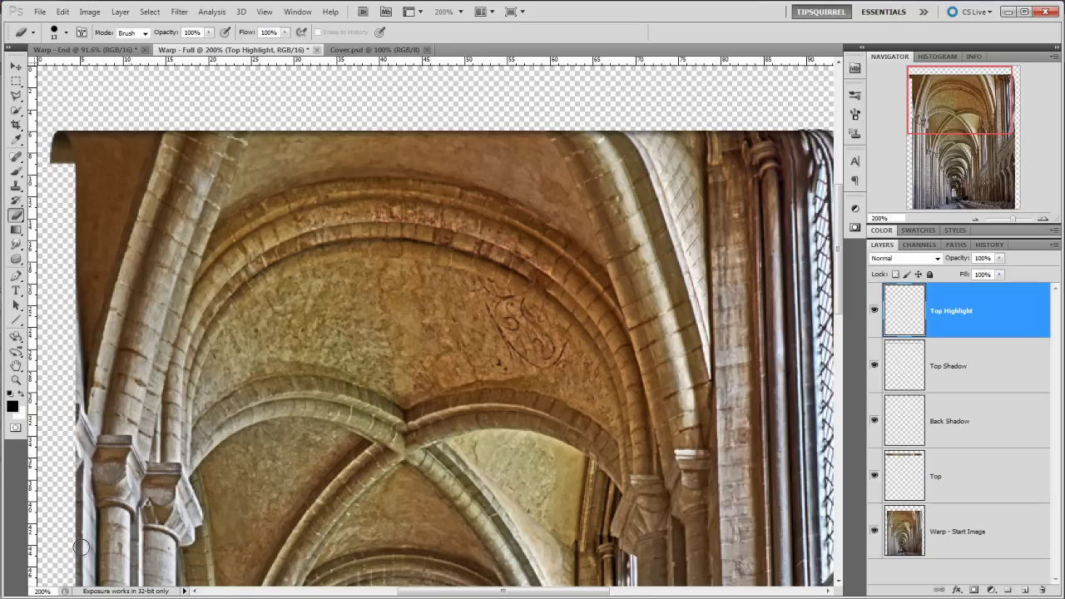
key("x")
Try a short white-to-transparent gradient at the photo's top edge without any selection, and undo it
left_click(15, 230)
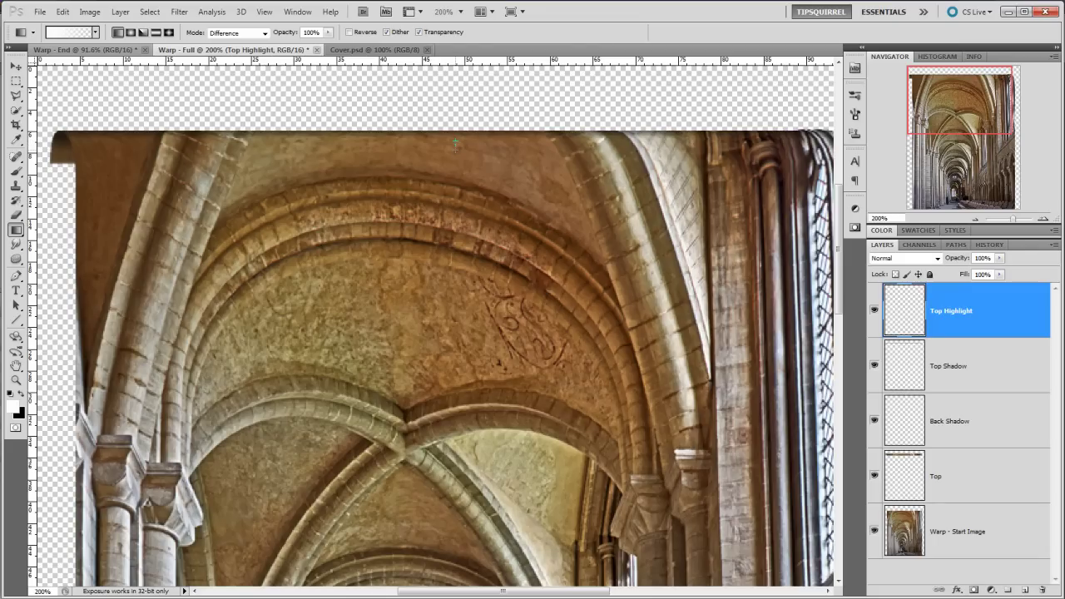
left_click_drag(456, 143, 453, 139)
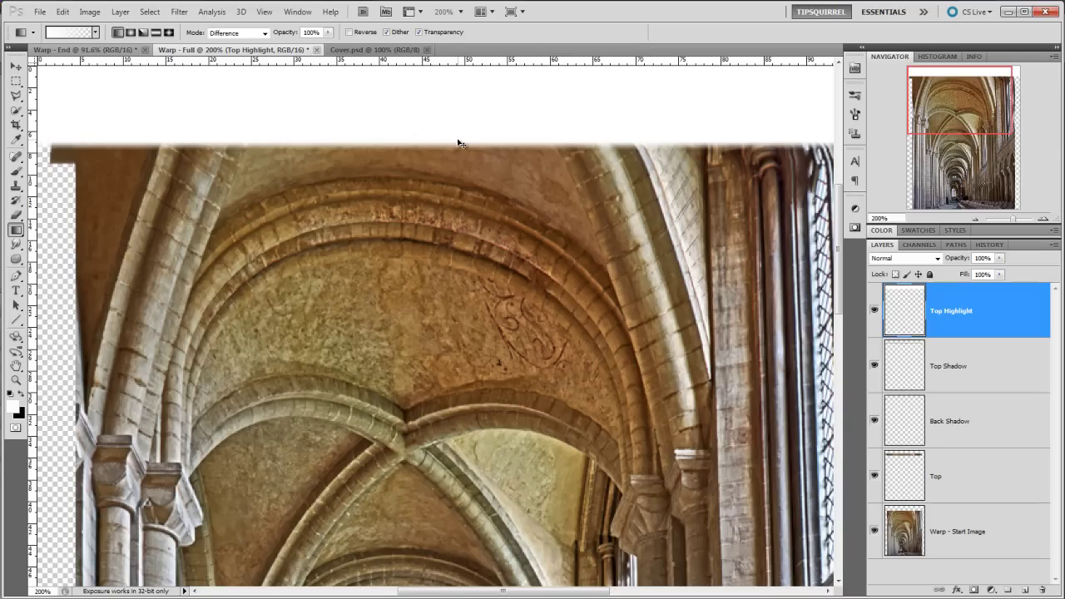
key("ctrl+z")
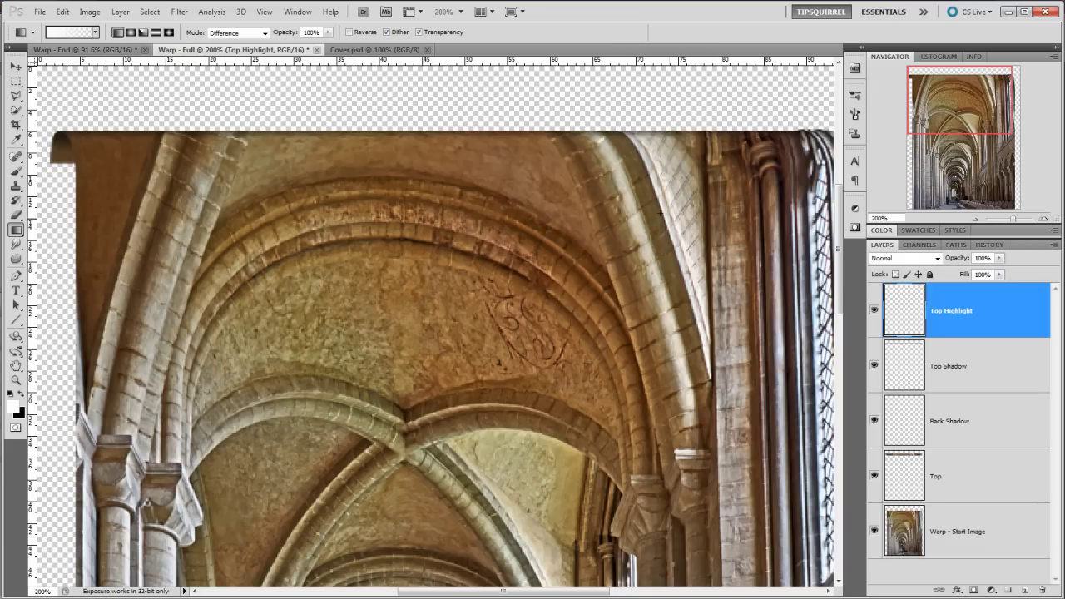
Select a rectangular strip along the photo's top edge and put that selection into Warp transform mode
left_click(15, 84)
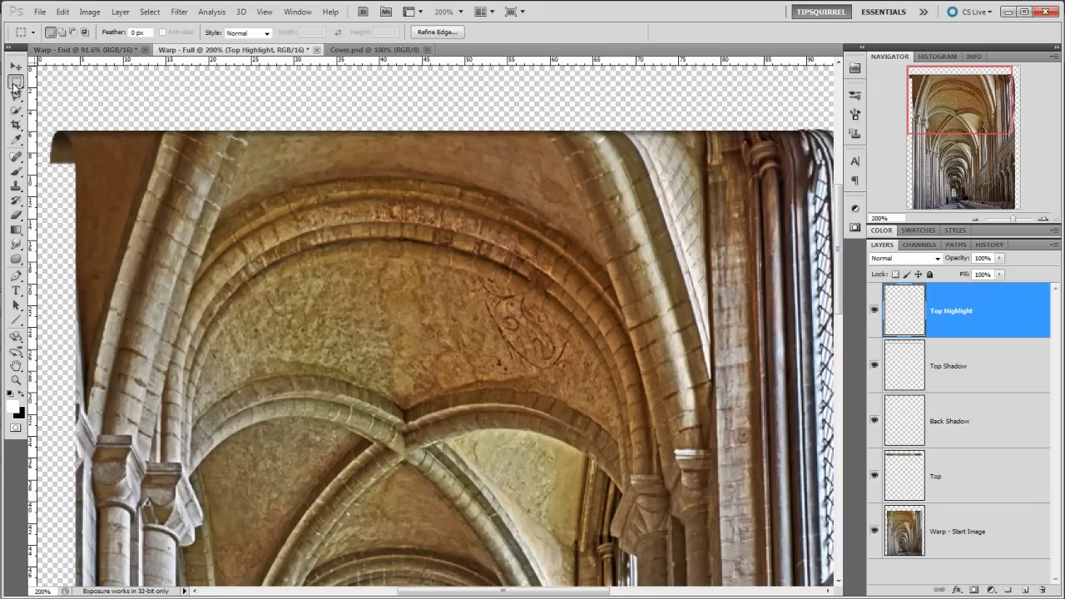
left_click_drag(75, 164, 759, 130)
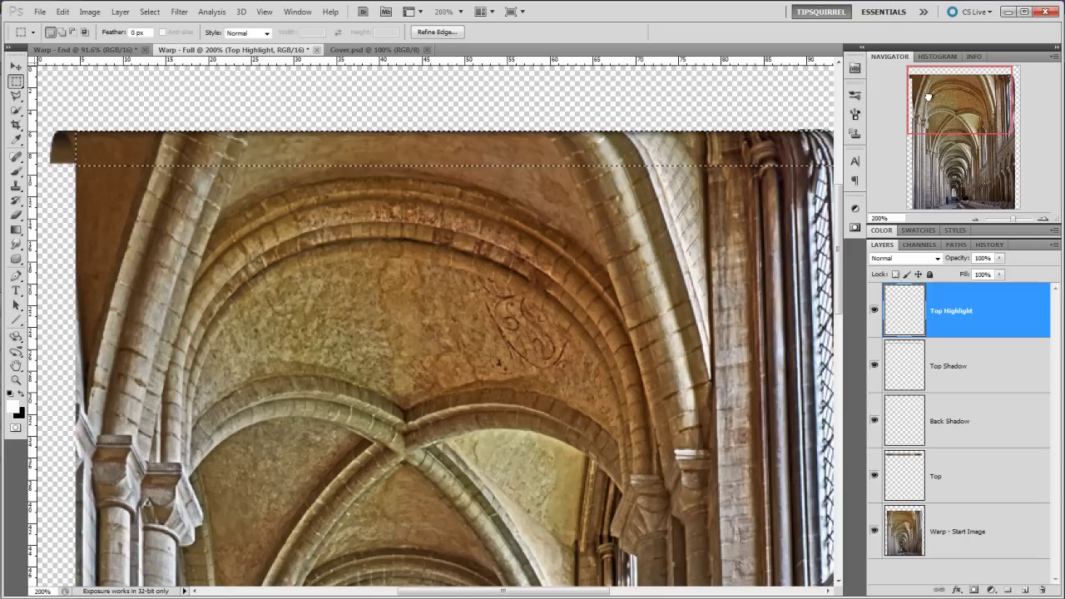
left_click(179, 12)
left_click(150, 12)
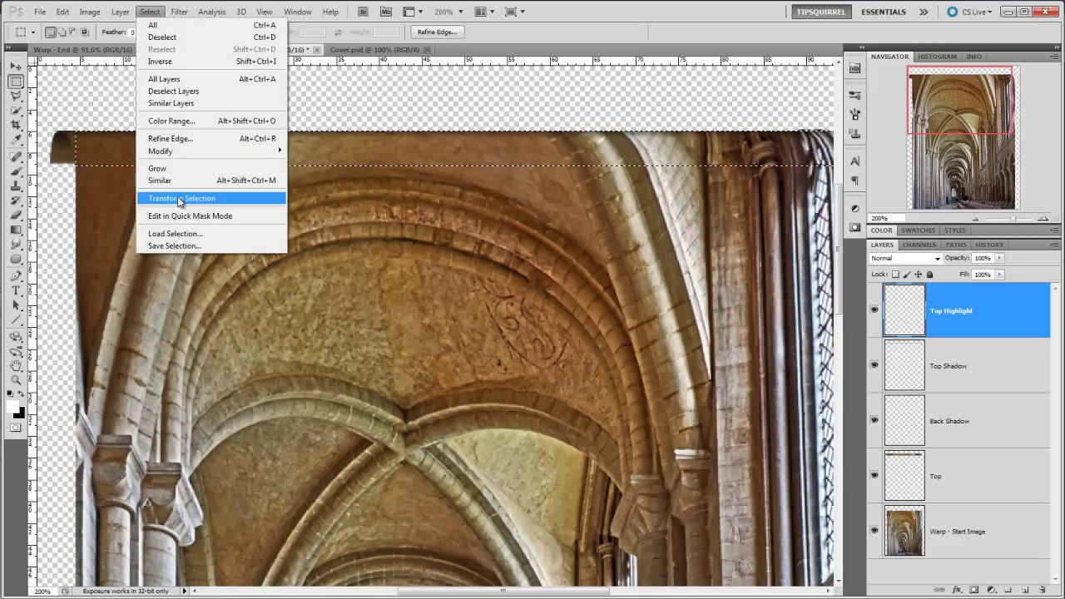
left_click(179, 201)
right_click(159, 152)
left_click(203, 251)
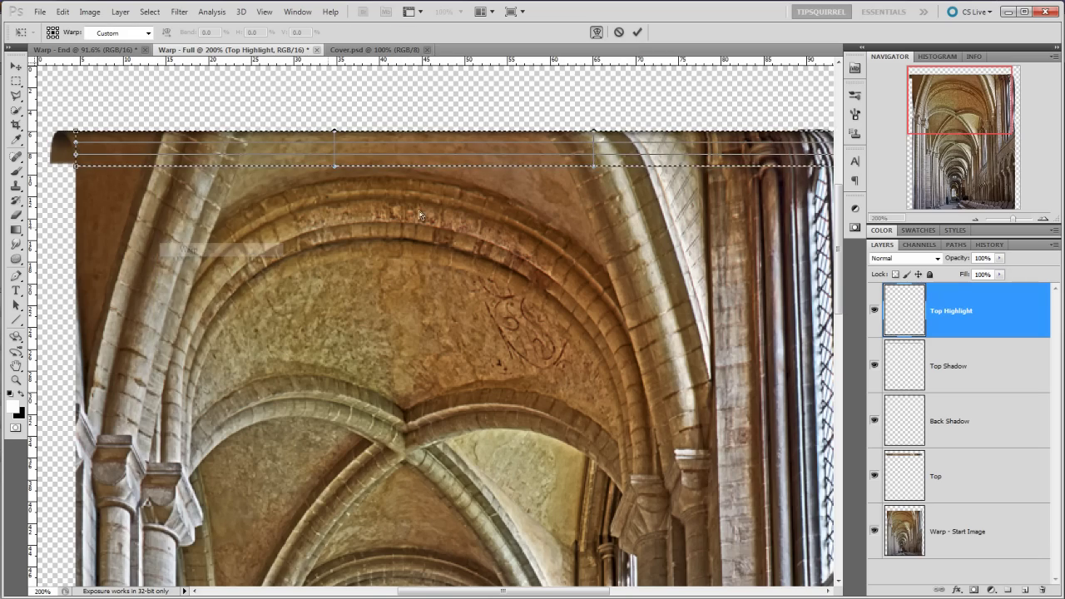
Warp the selection's upper-left corner inward so its end follows the rounded outline of the curl
left_click(1041, 220)
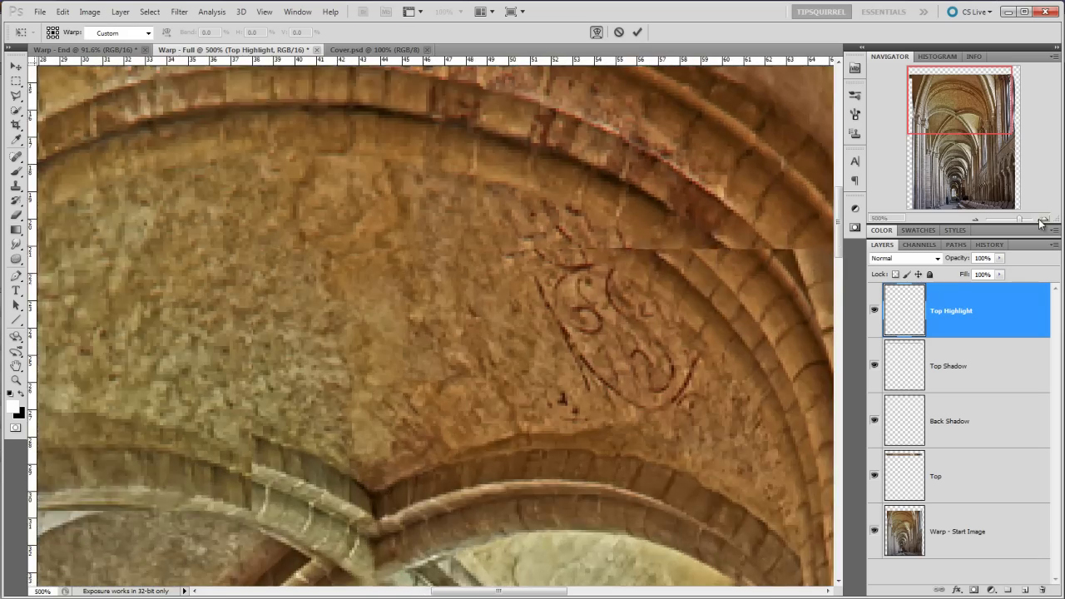
left_click(1041, 220)
left_click_drag(950, 99, 922, 76)
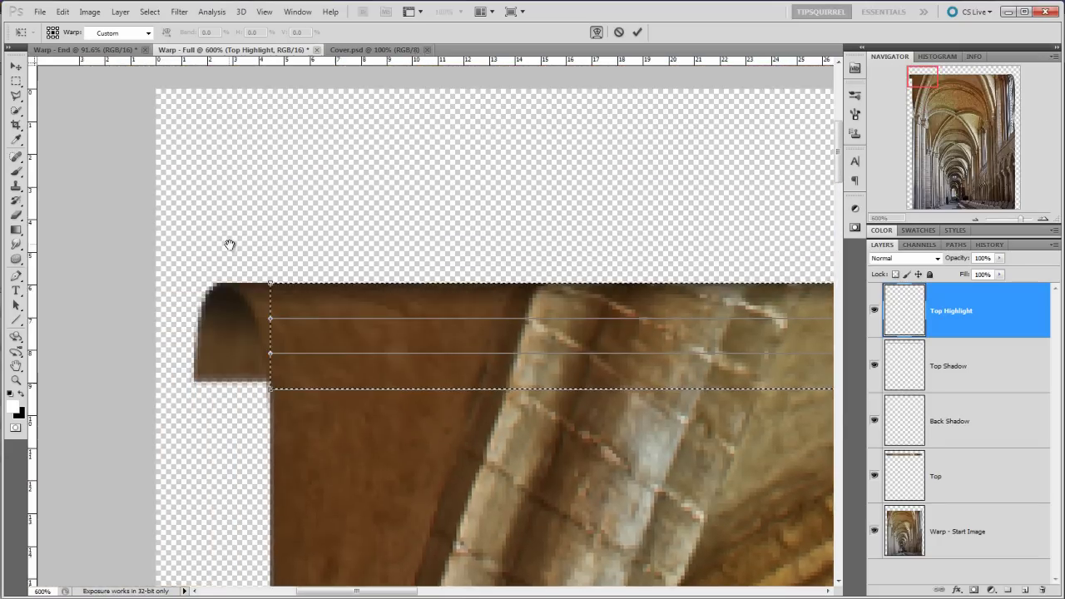
left_click_drag(229, 244, 362, 232)
left_click_drag(402, 271, 355, 272)
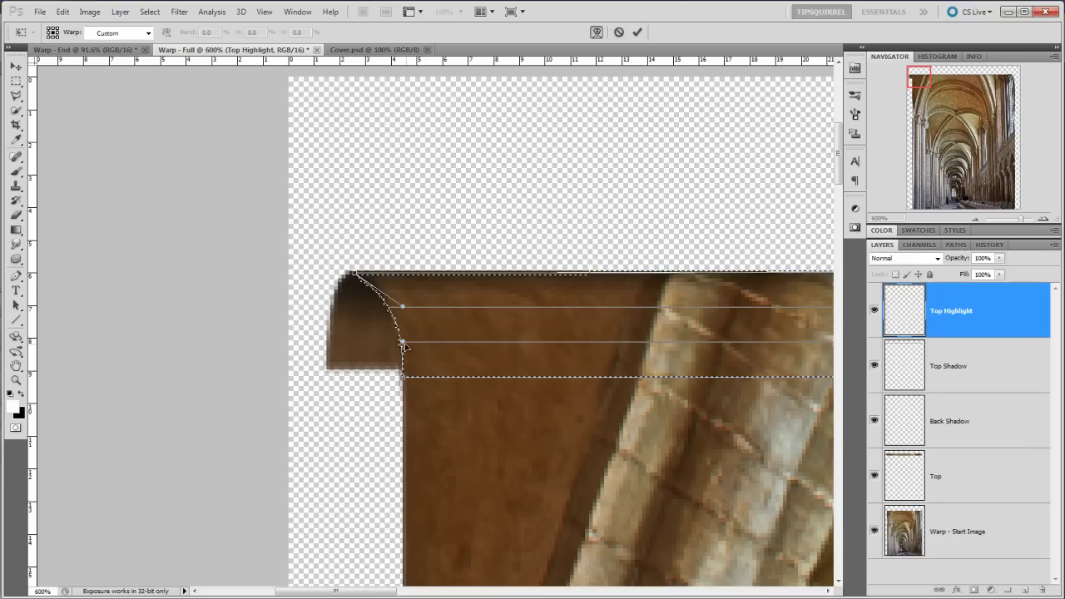
Warp the selection's upper-right end to follow the photo's rounded corner and apply the transform
left_click_drag(910, 84, 993, 80)
left_click_drag(716, 262, 657, 260)
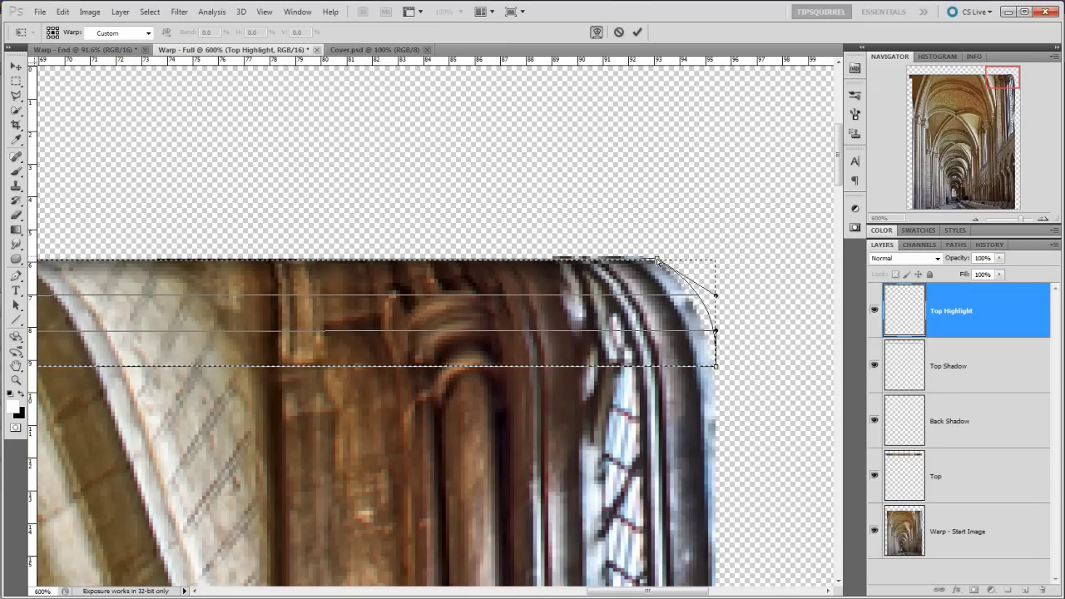
left_click_drag(719, 298, 711, 337)
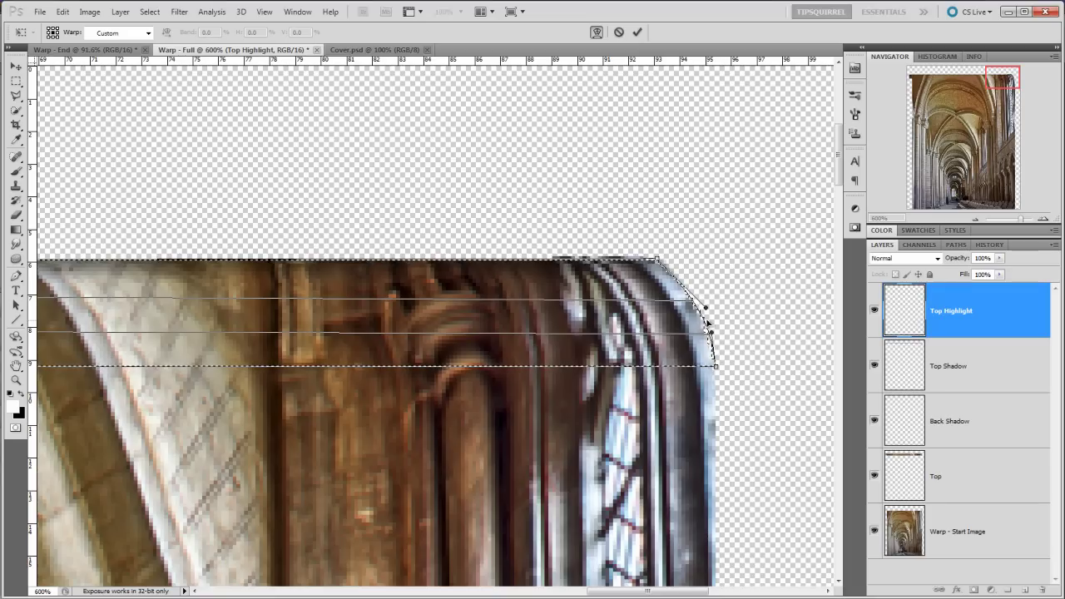
key("Return")
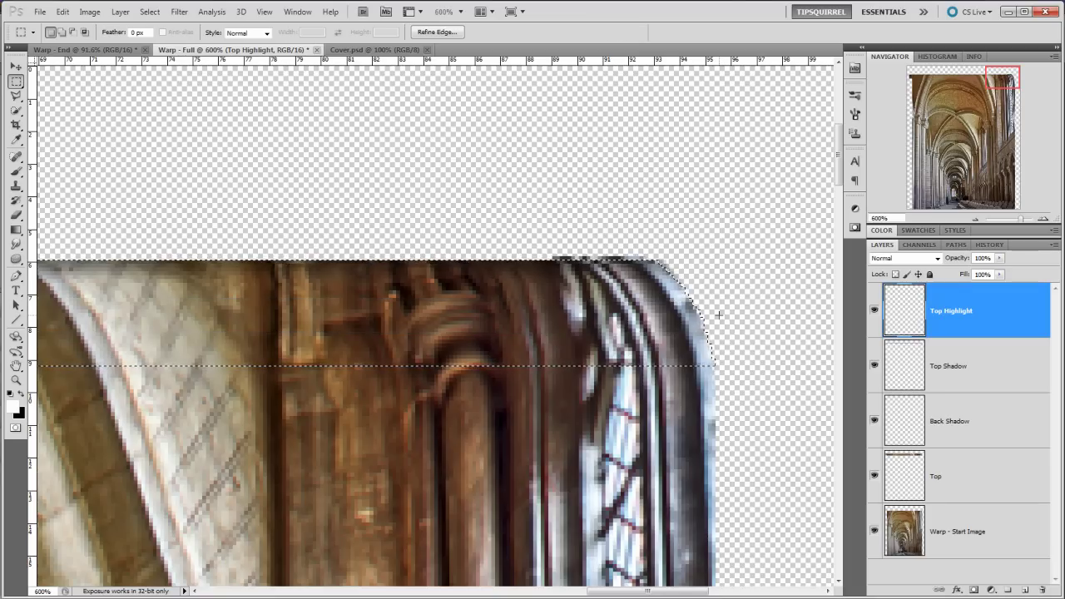
Add a thin horizontal band of reflected white-to-transparent gradient inside the selected strip on the Top Highlight layer
left_click(976, 220)
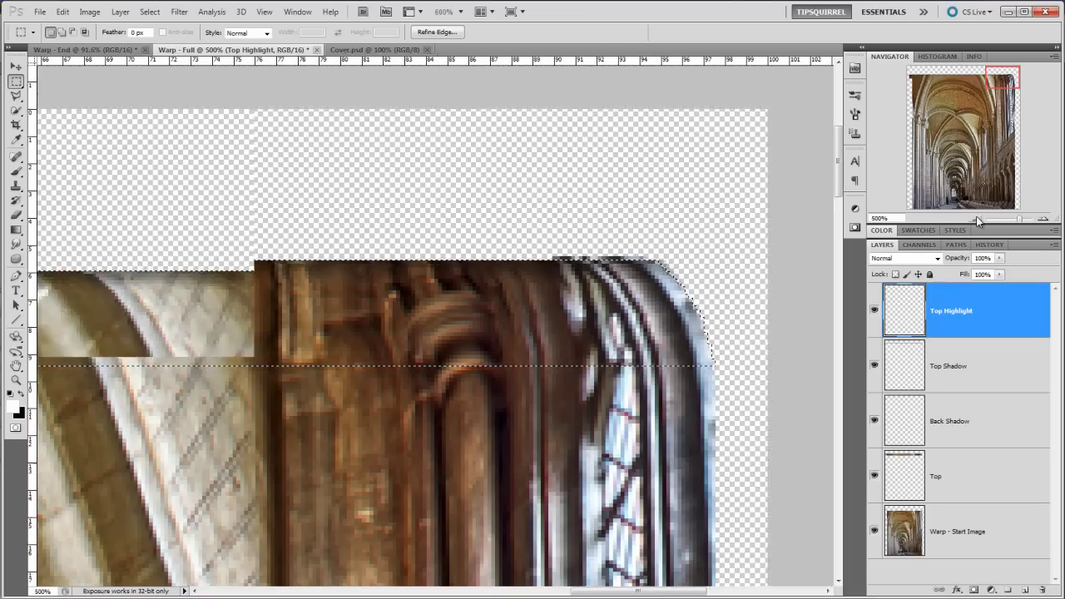
left_click(977, 219)
left_click_drag(983, 87, 975, 90)
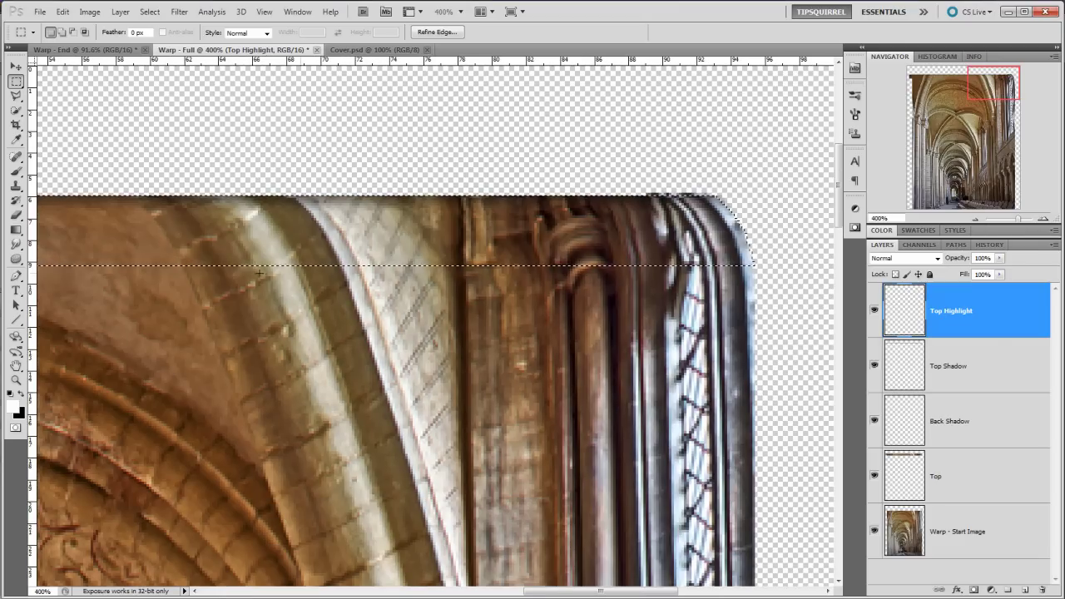
left_click(977, 218)
key("ctrl+minus")
left_click_drag(244, 424, 475, 309)
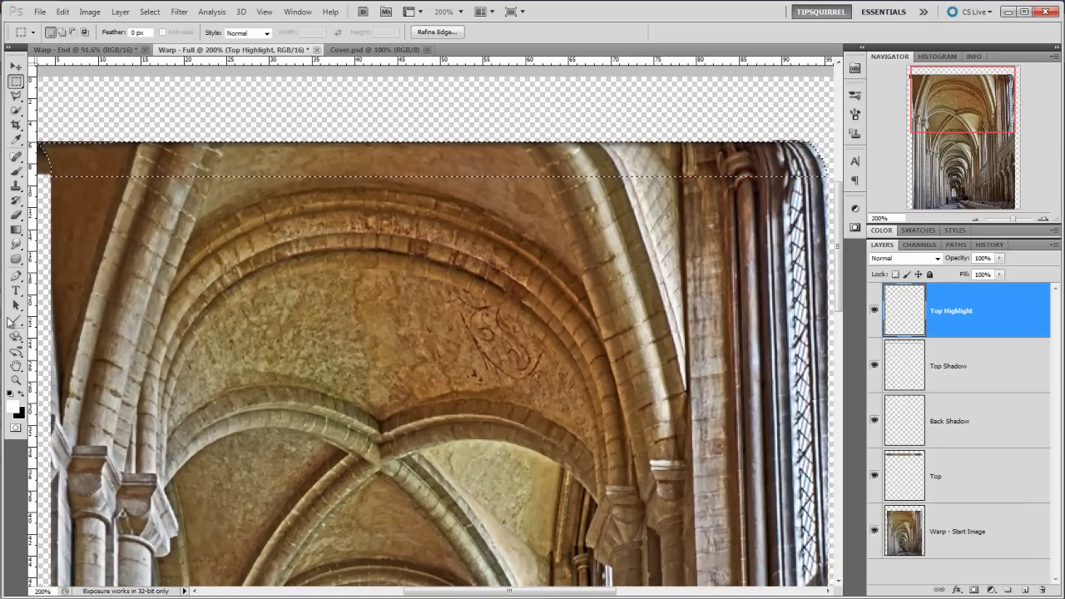
left_click(15, 230)
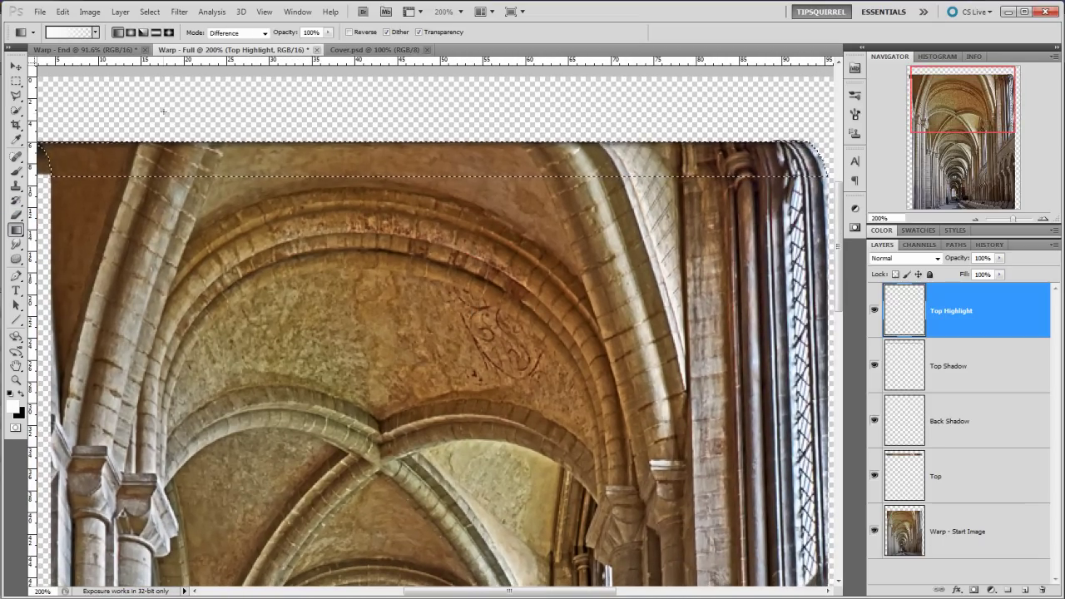
left_click(155, 32)
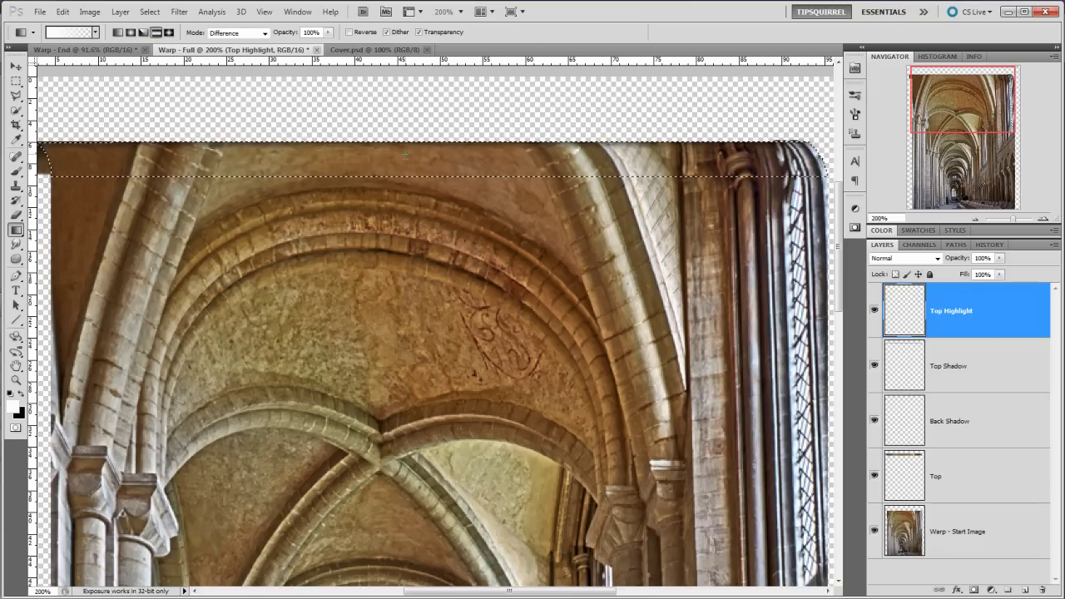
left_click_drag(405, 158, 422, 172)
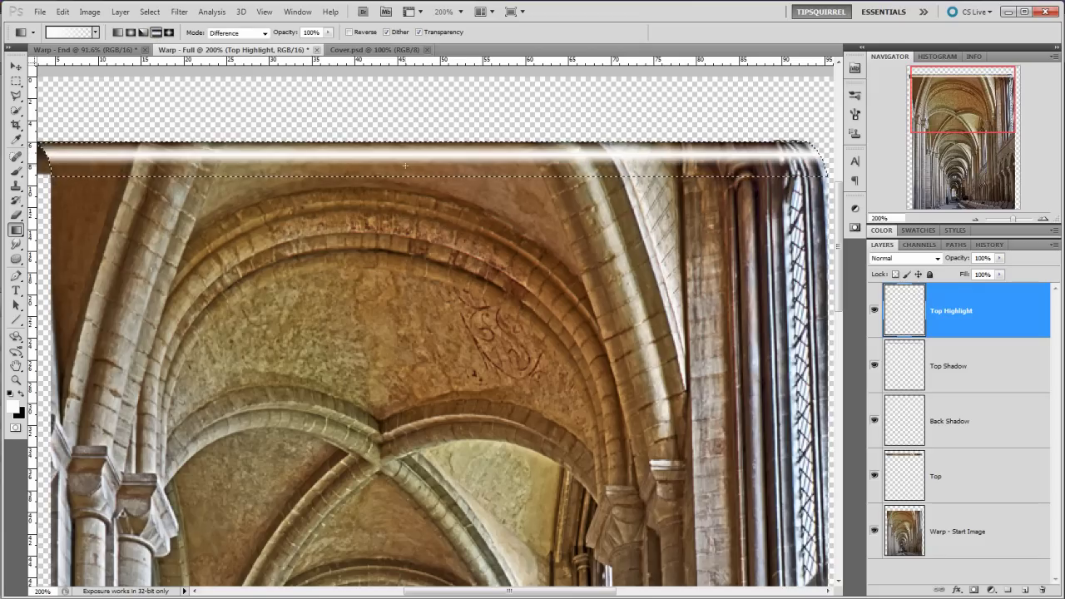
Deselect the strip and set the Top Highlight layer's opacity to 35%
key("ctrl+d")
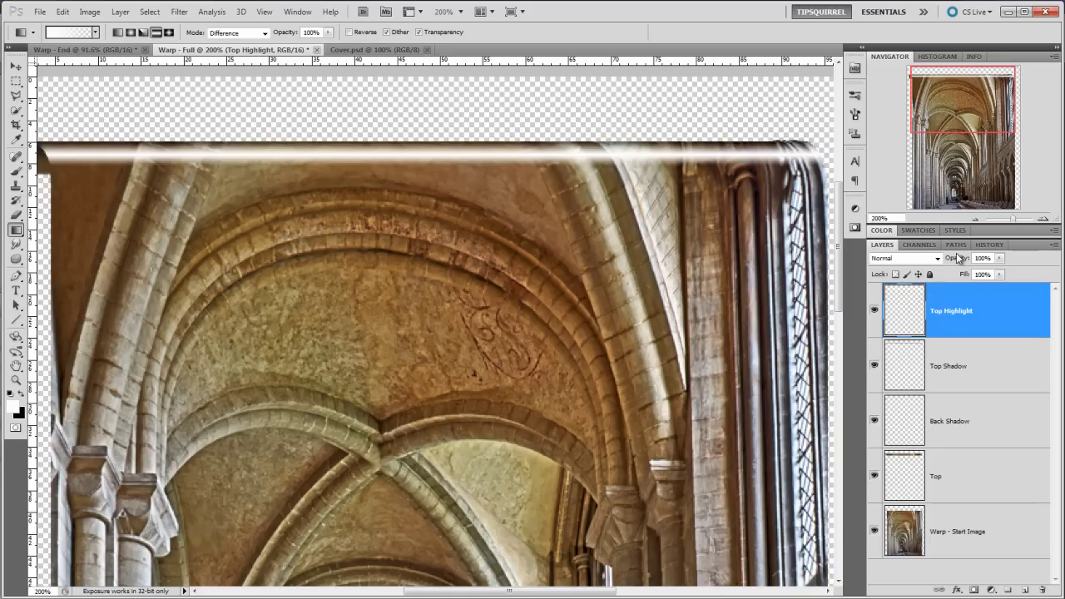
left_click_drag(957, 258, 916, 259)
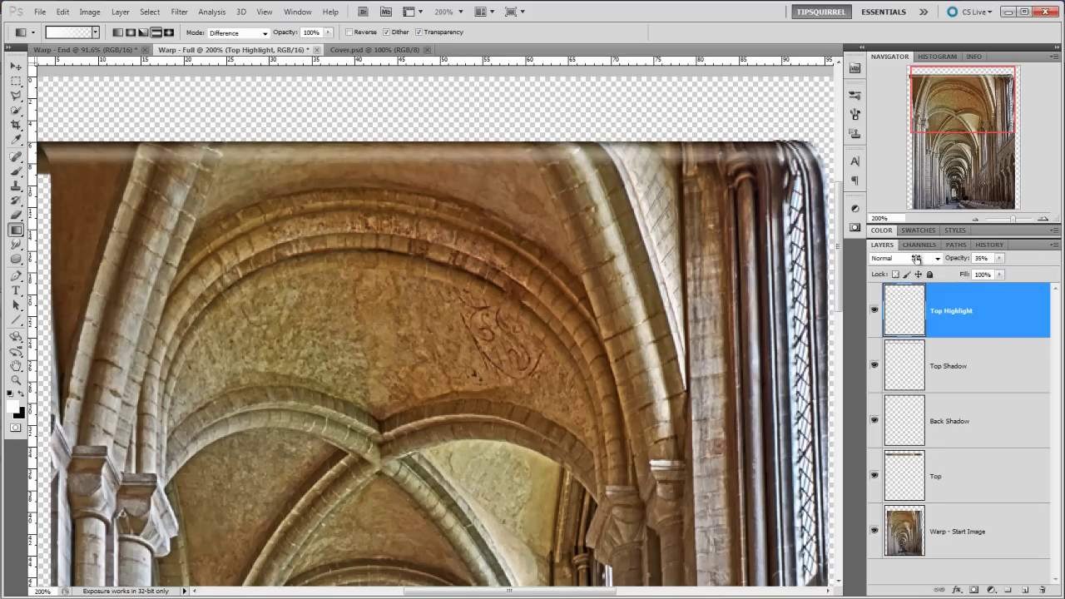
double_click(17, 366)
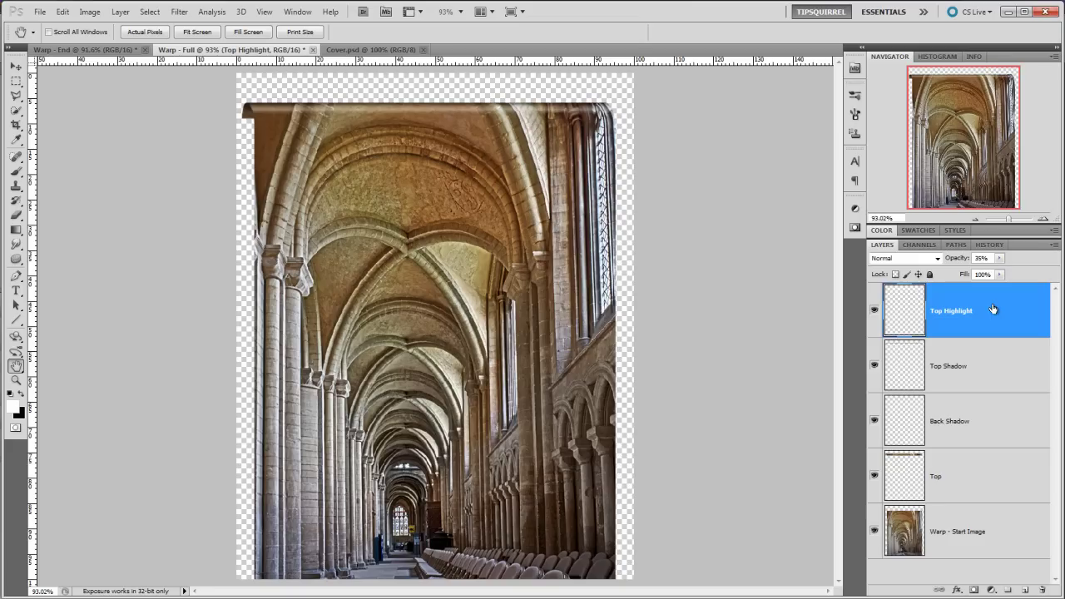
Merge all five layers into one, crop the canvas to the merged layer's selected outline and deselect
left_click(998, 534, "shift")
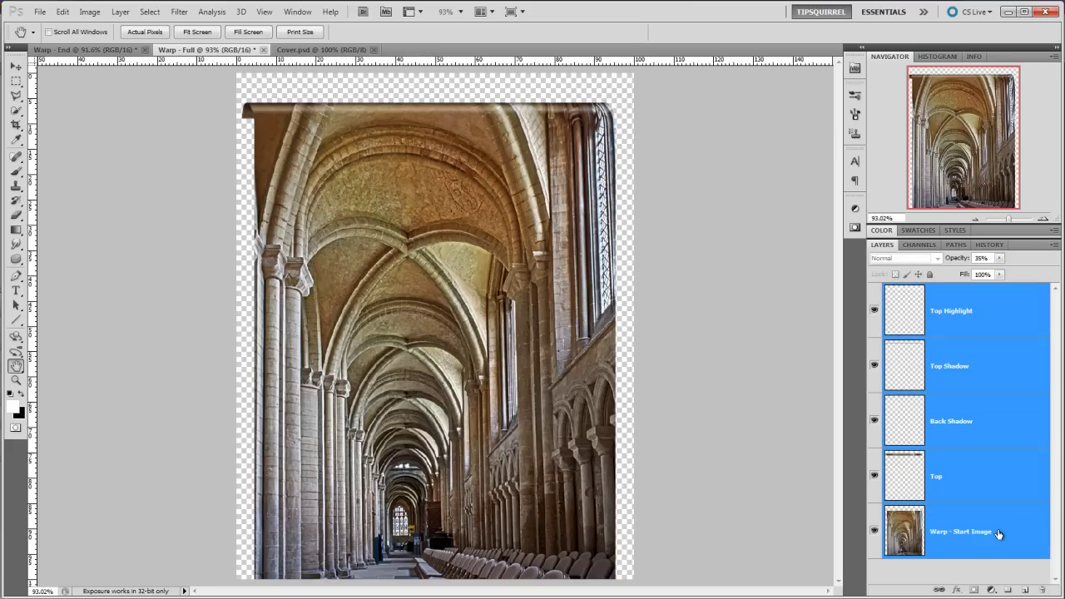
key("ctrl+e")
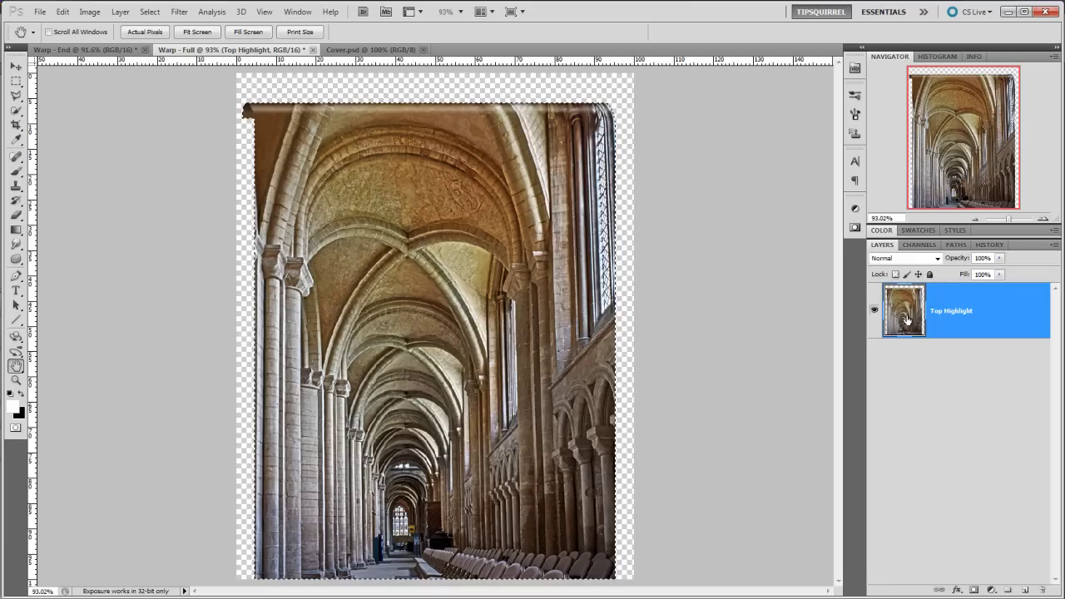
left_click(79, 12)
mouse_move(75, 13)
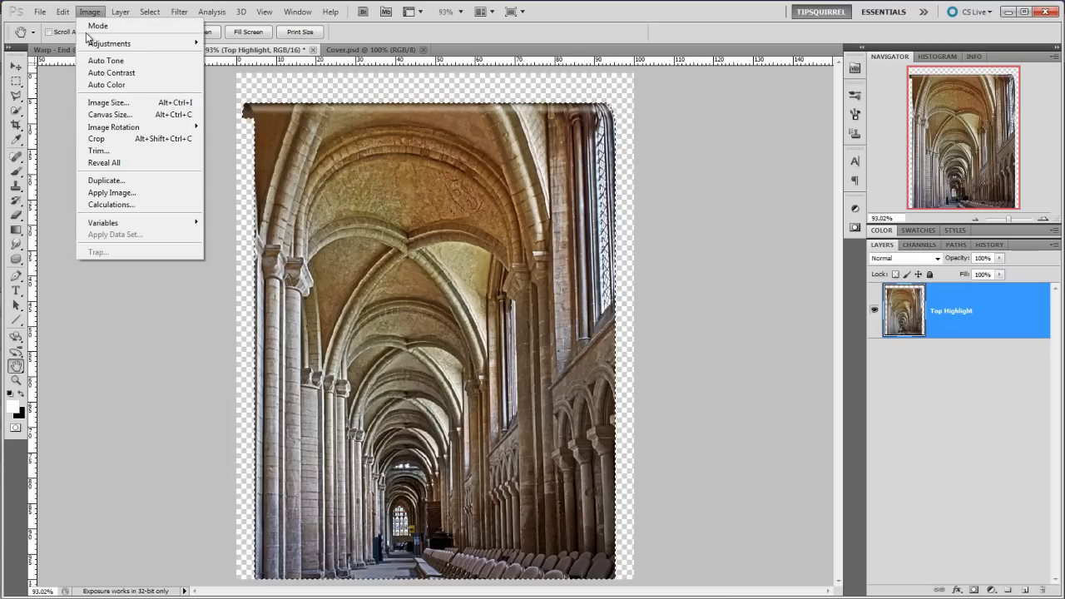
left_click(98, 139)
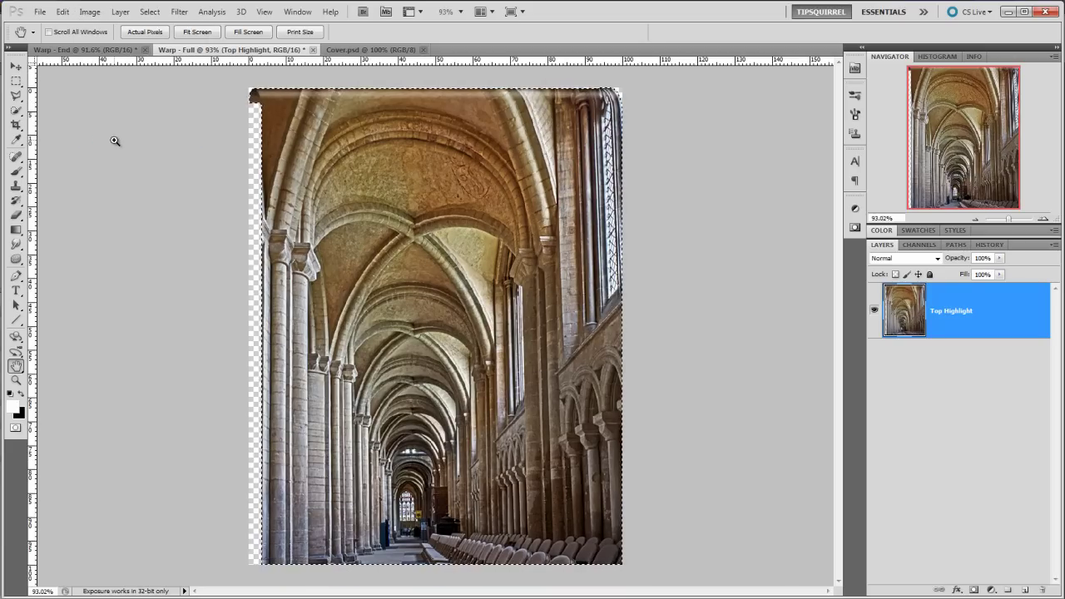
key("ctrl+d")
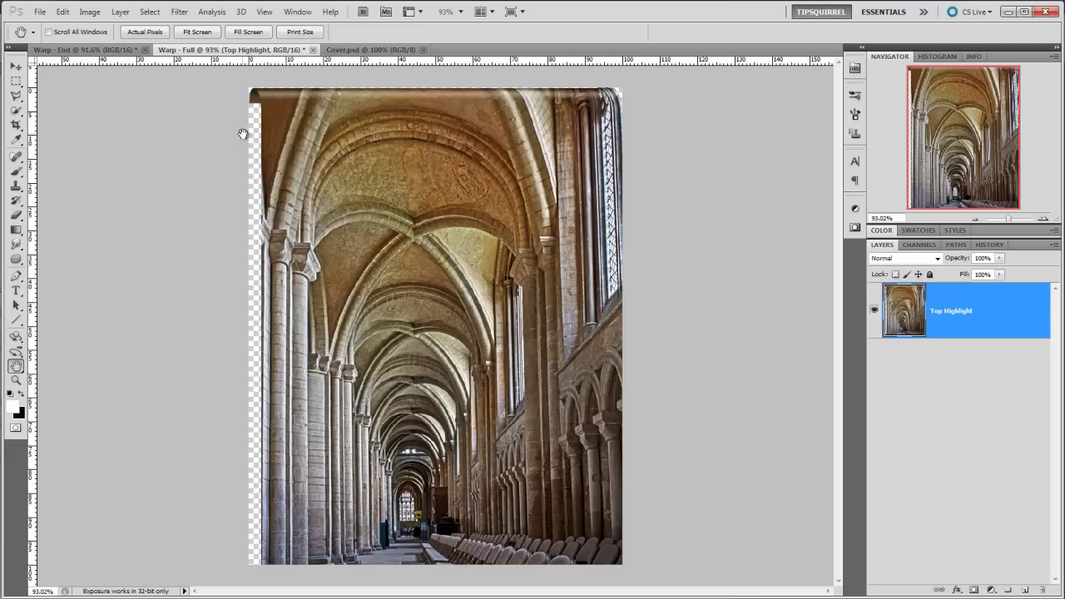
Enlarge the canvas to 110 percent width and 108 percent height
left_click(88, 12)
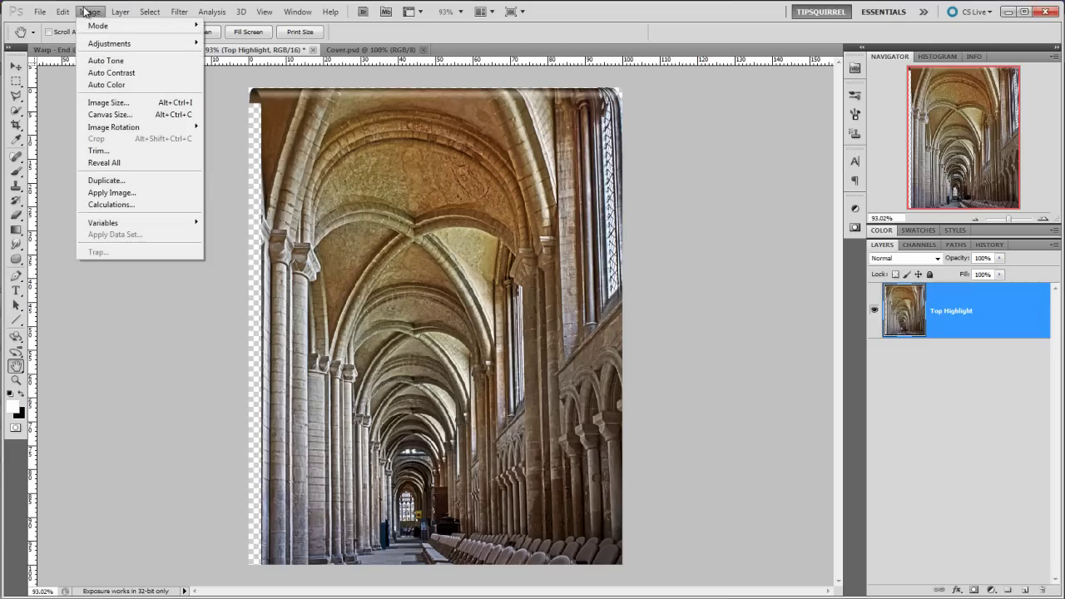
left_click(114, 116)
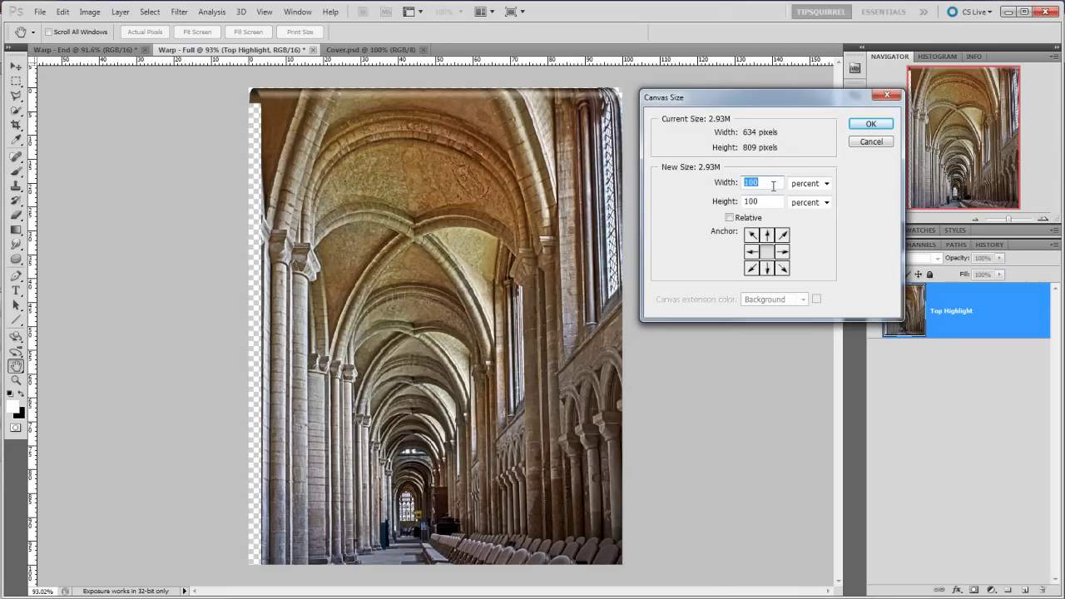
type("110")
key("Tab")
key("Tab")
type("108")
key("Return")
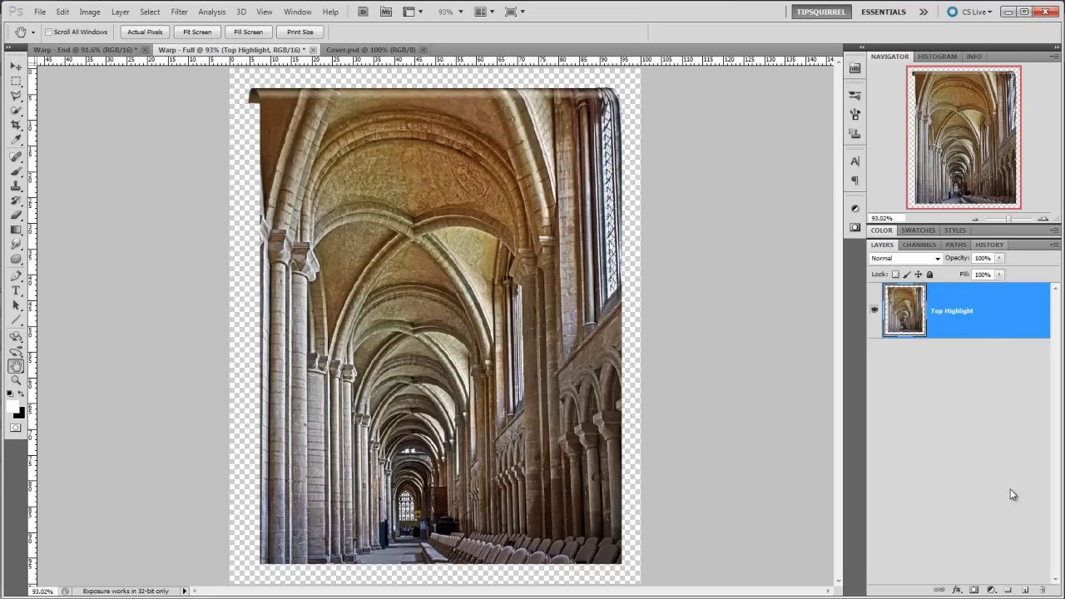
Add a white-filled layer beneath the merged photo and a layer named Shadow between the two
left_click(1025, 590, "ctrl")
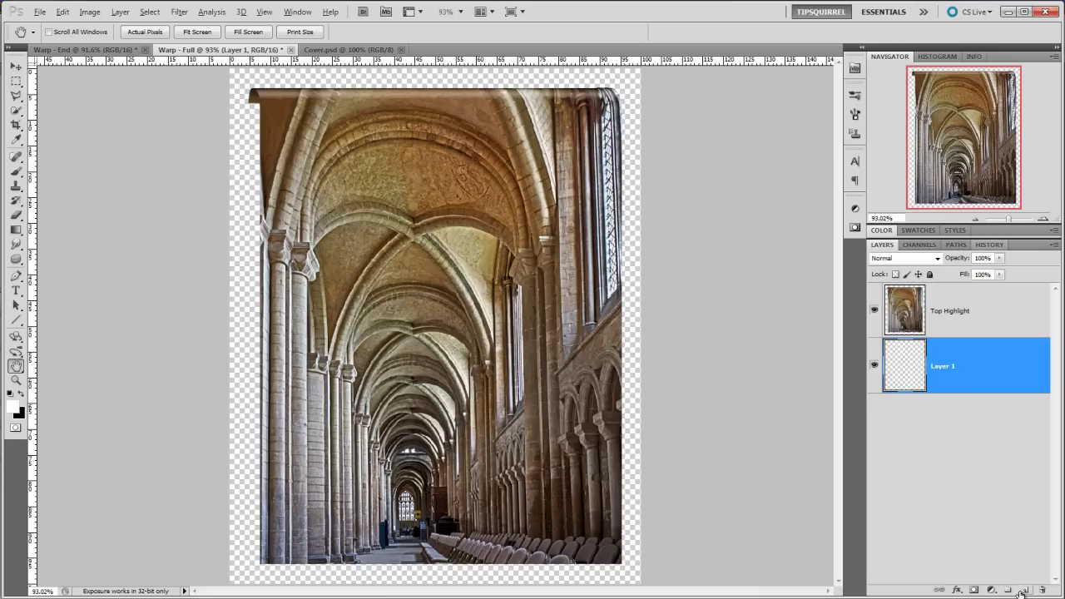
key("alt+BackSpace")
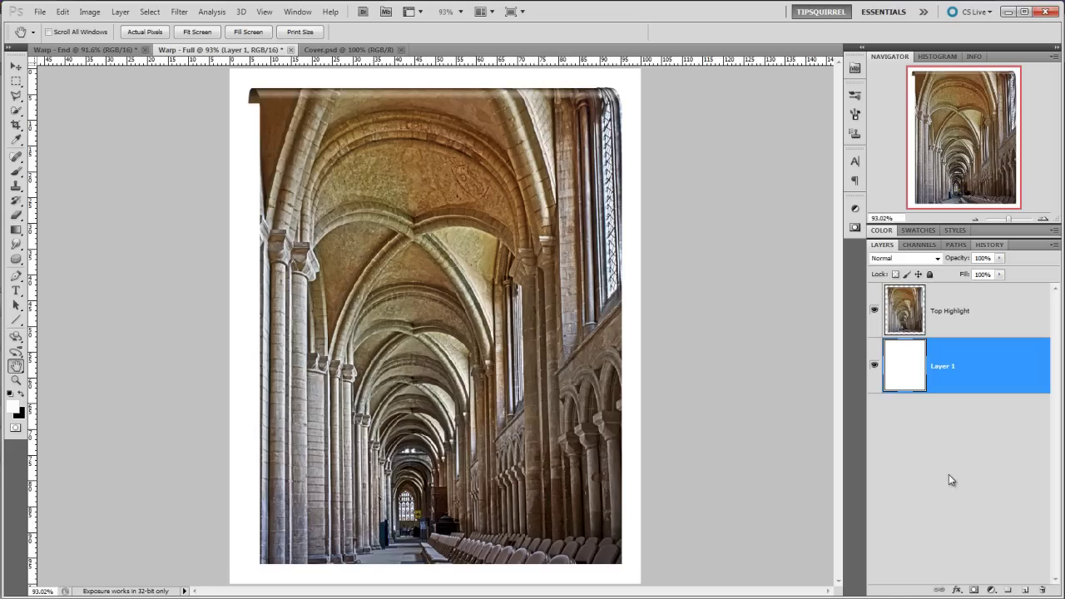
left_click_drag(913, 369, 1025, 592)
left_click(1025, 591, "alt")
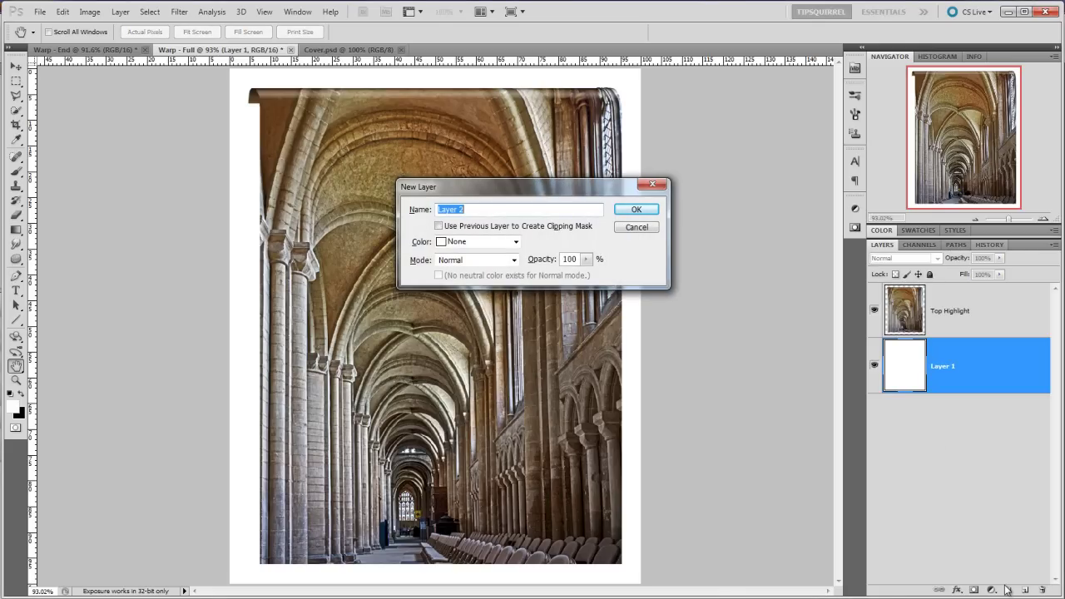
type("Shadow")
key("Return")
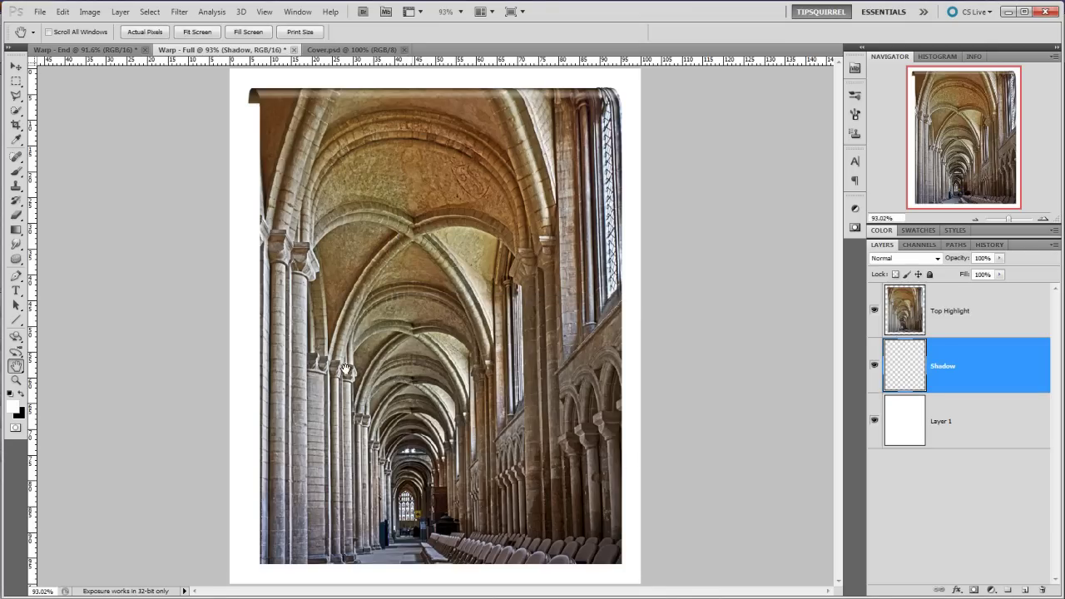
Paint a shadow down the photo's left edge from the curl with a soft 45 px black brush, and set the Shadow layer's opacity to 48%
left_click(16, 172)
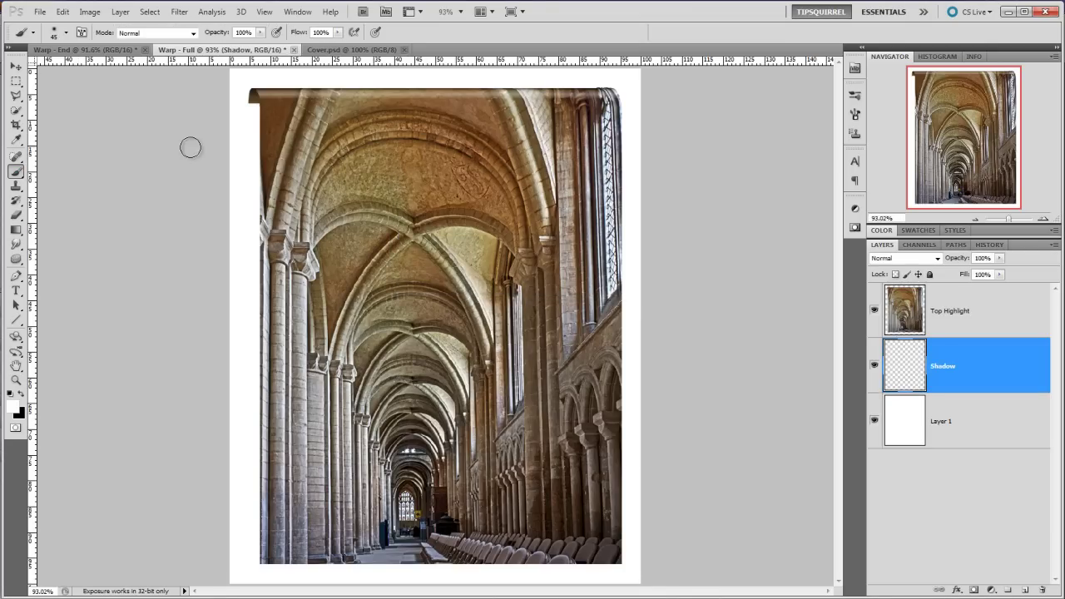
left_click(66, 33)
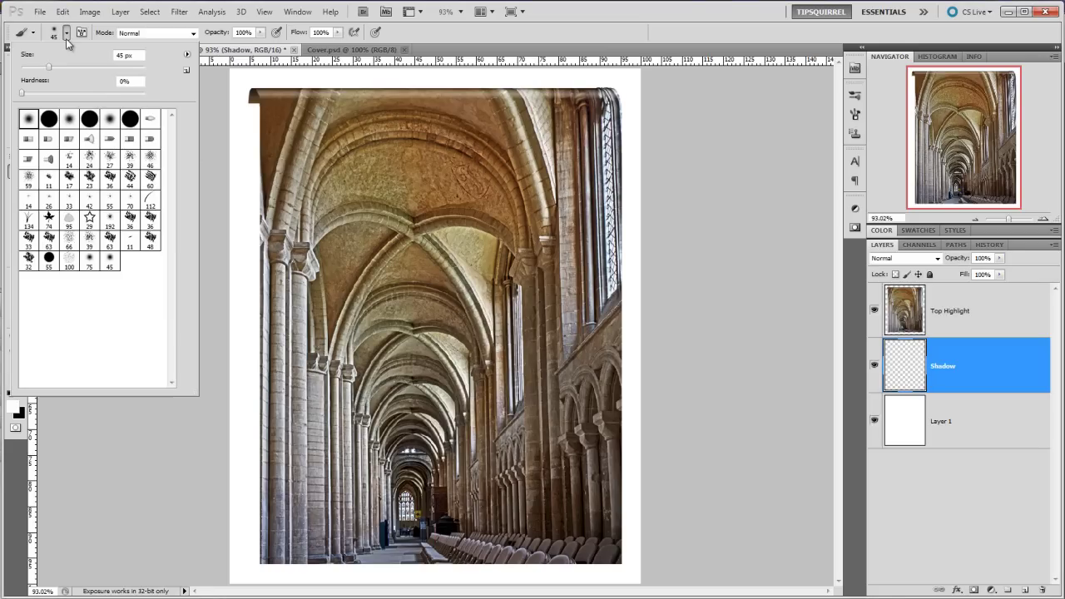
left_click(484, 55)
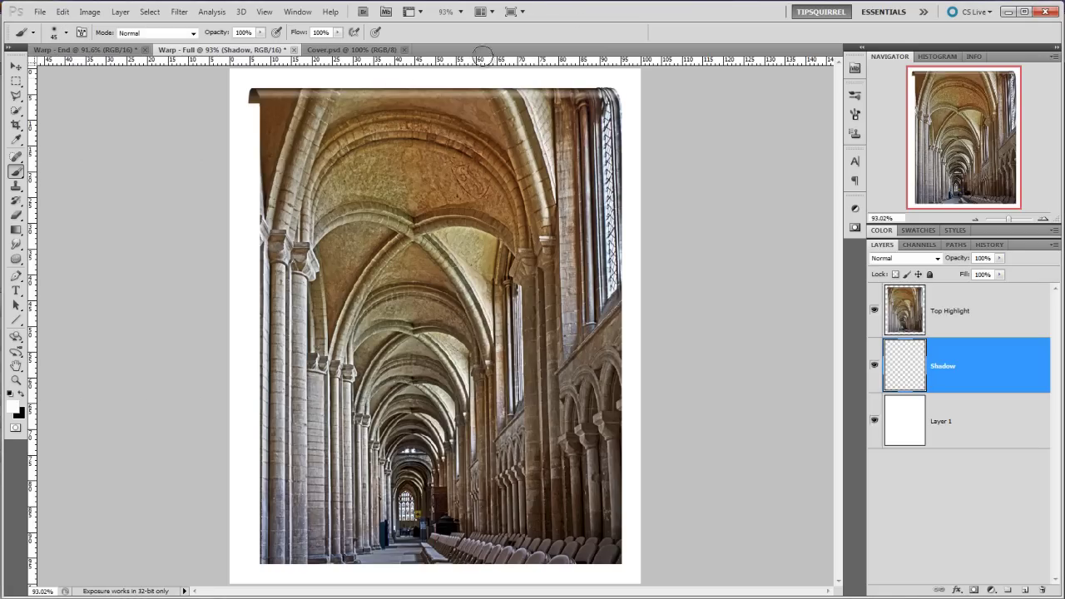
left_click(22, 394)
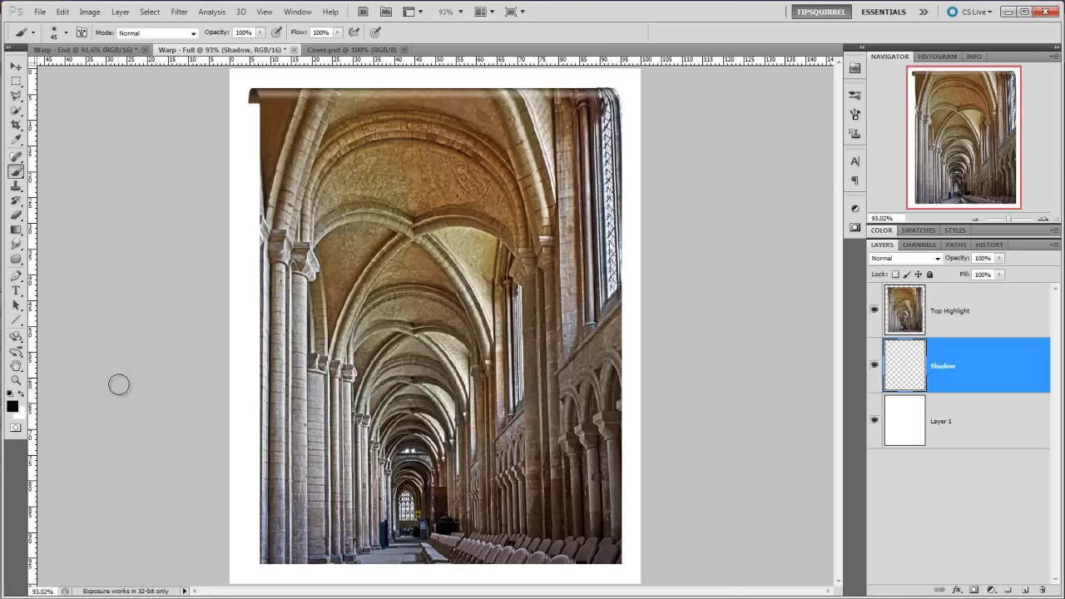
left_click(258, 105)
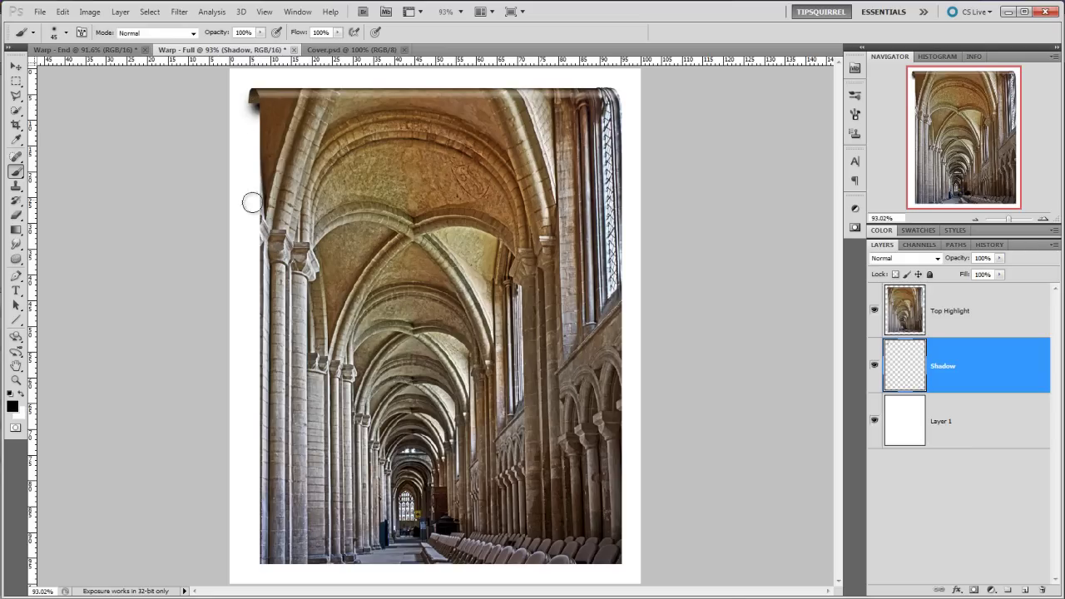
left_click(271, 317, "shift")
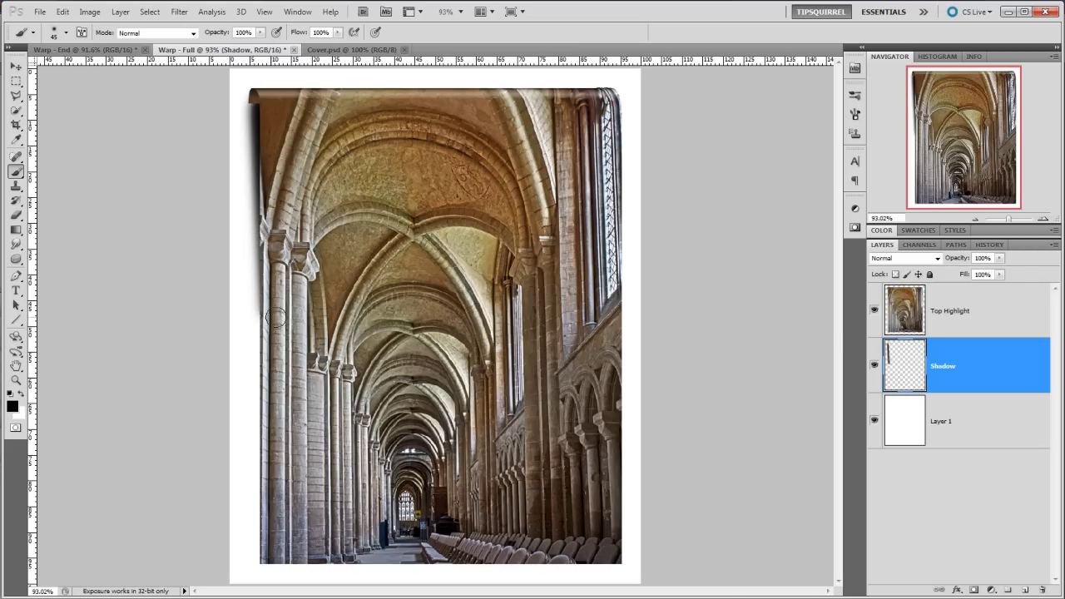
left_click_drag(950, 259, 919, 262)
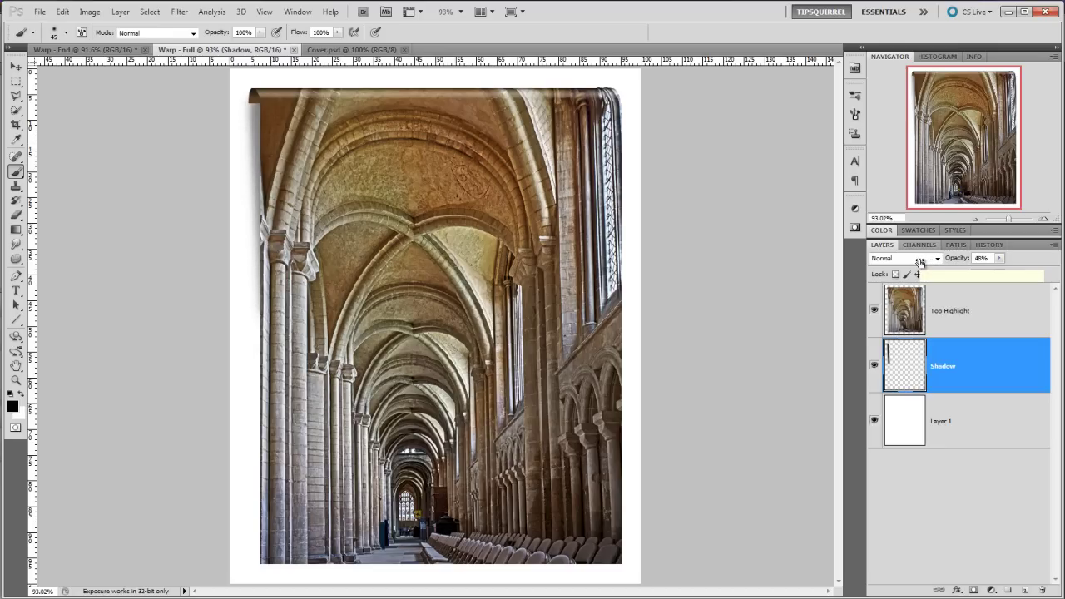